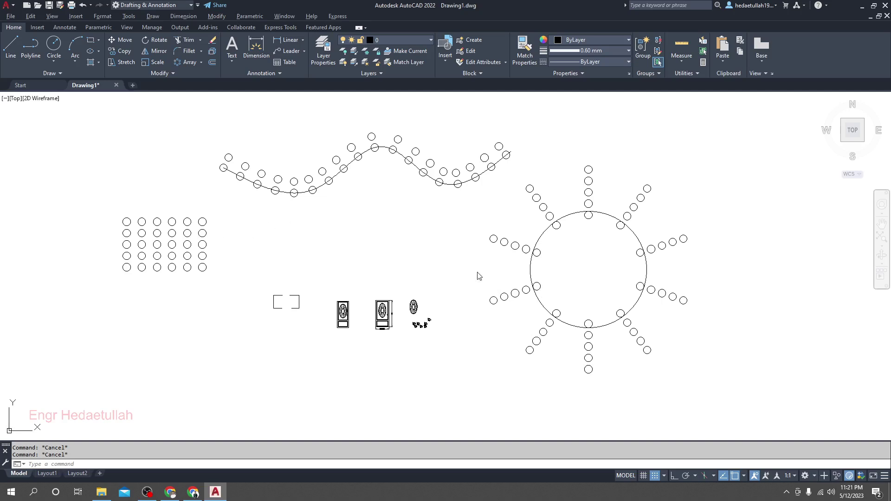
Zoom in on the six-by-five rectangular circle grid array.
{"action": "scroll", "coordinate": [227, 274], "scroll_direction": "up", "scroll_amount": 4}
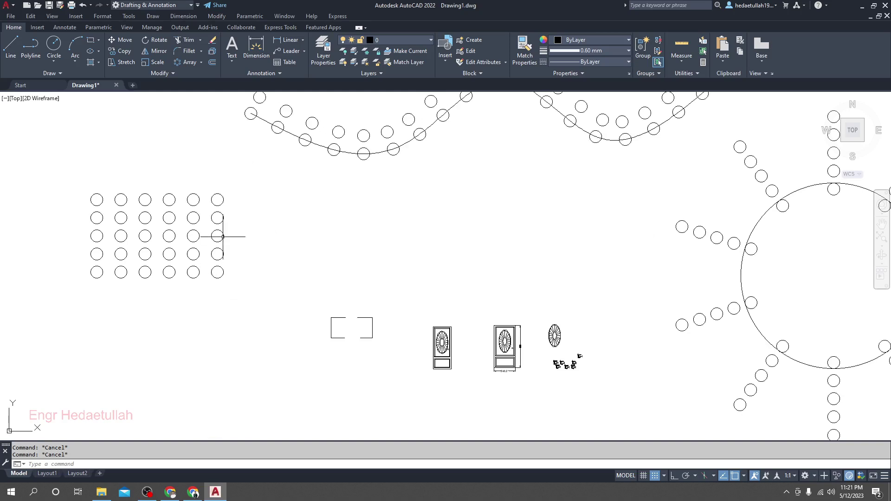
Select the circle grid array (6 columns 4' apart, 5 rows 3' apart) and centre it in view.
{"action": "left_click", "coordinate": [218, 200]}
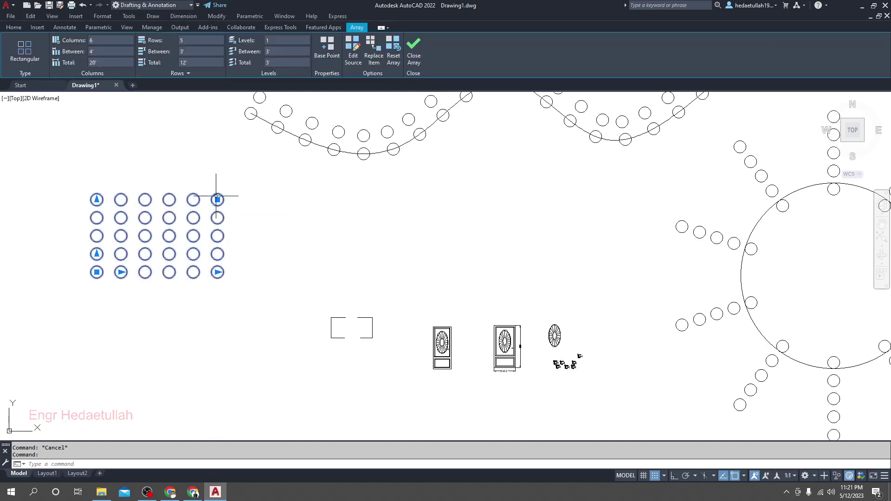
{"action": "middle_click_drag", "start_coordinate": [199, 159], "coordinate": [252, 166]}
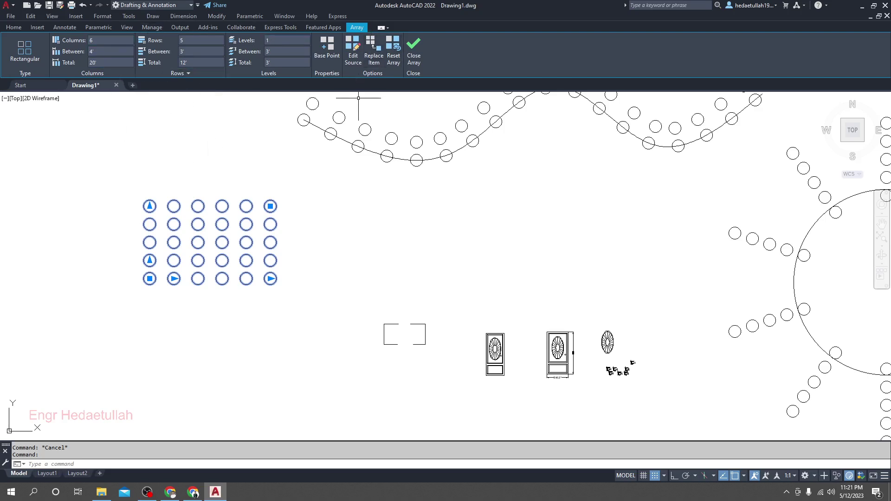
{"action": "scroll", "coordinate": [225, 181], "scroll_direction": "up", "scroll_amount": 2}
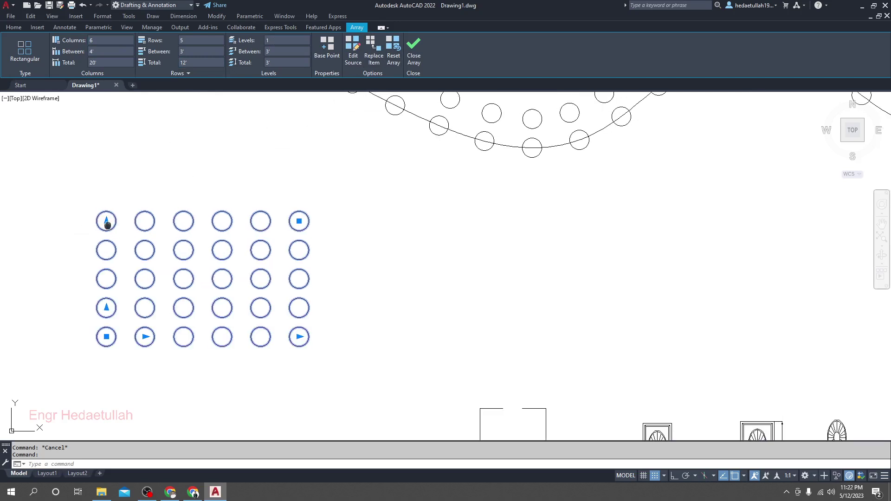
{"action": "middle_click_drag", "start_coordinate": [111, 198], "coordinate": [163, 175]}
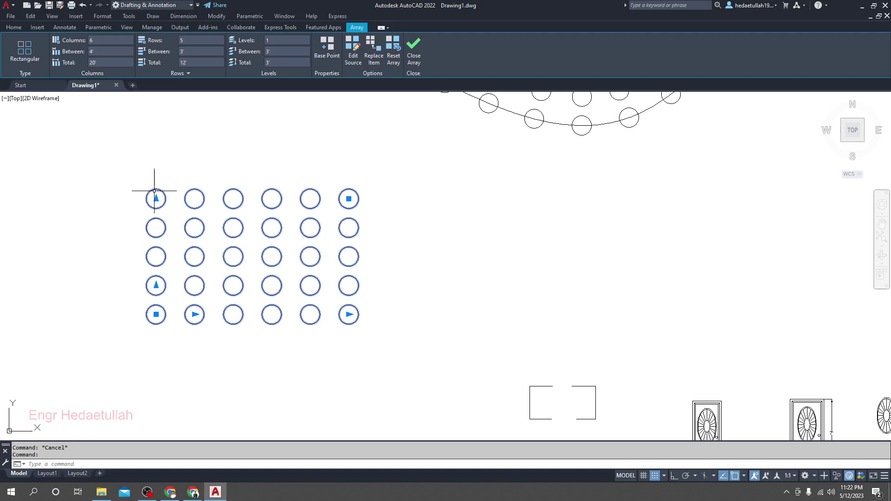
Deselect the array and browse DesignCenter to the Blocks of Home - Space Planner.dwg.
{"action": "key", "text": "Escape"}
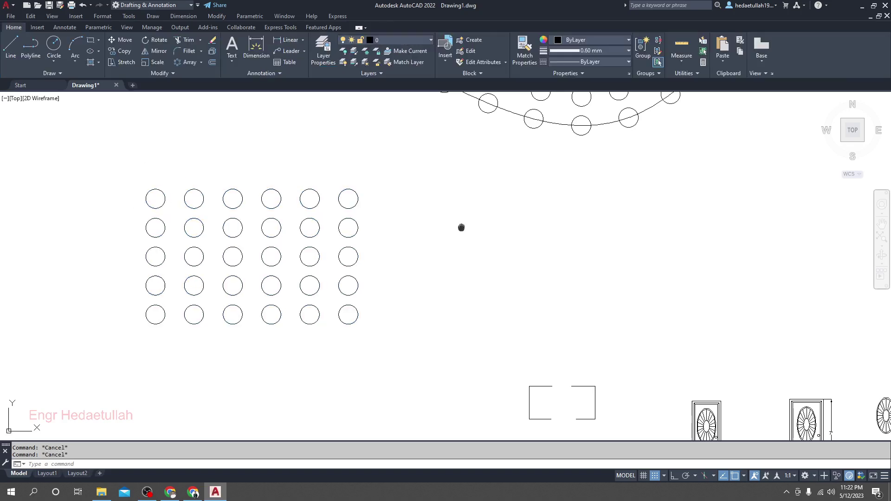
{"action": "middle_click_drag", "start_coordinate": [461, 226], "coordinate": [421, 226]}
{"action": "key", "text": "Return"}
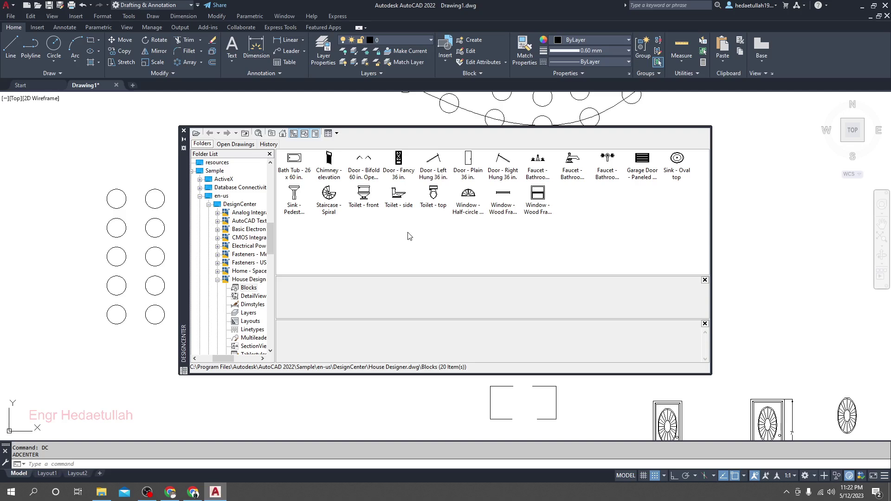
{"action": "left_click", "coordinate": [247, 264]}
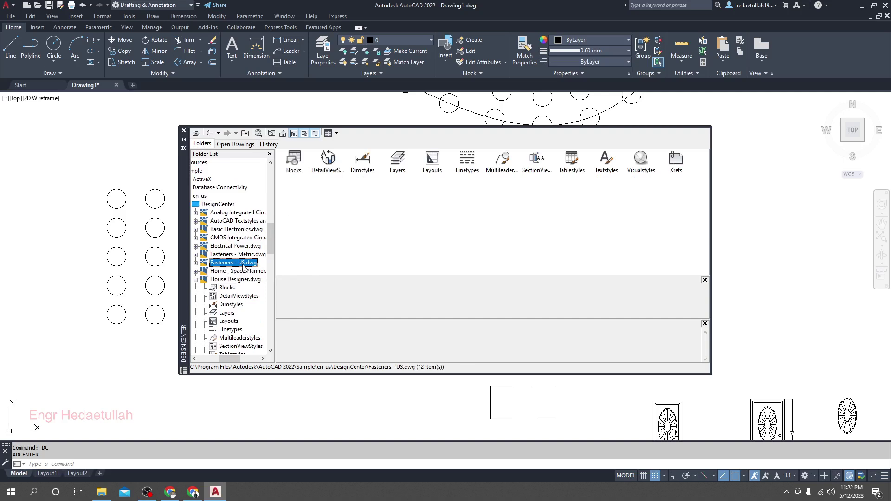
{"action": "left_click", "coordinate": [233, 271]}
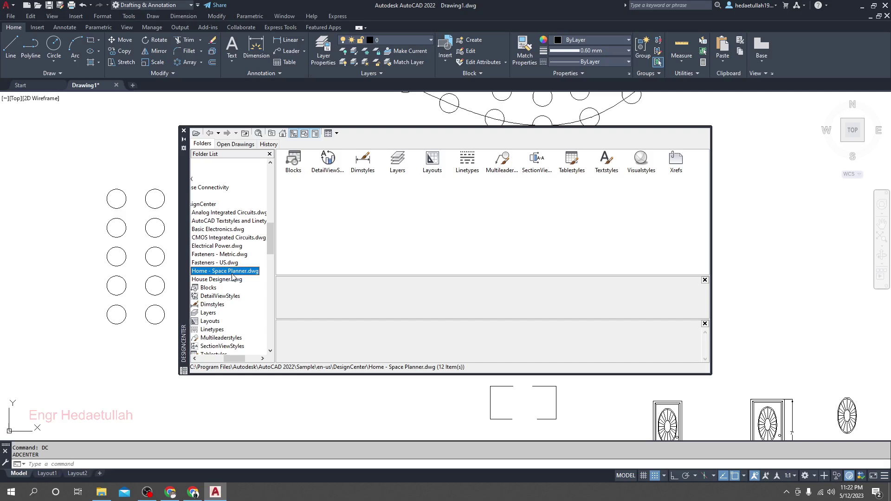
{"action": "double_click", "coordinate": [295, 161]}
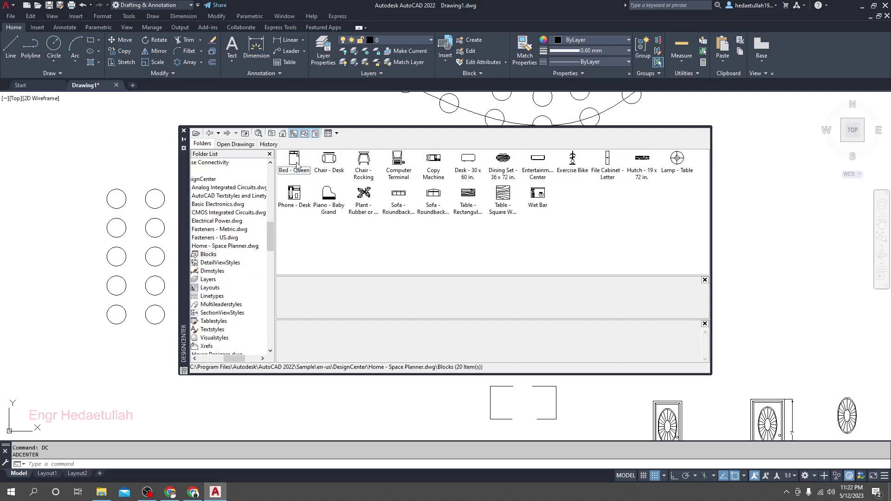
Insert the Chair - Desk block with default settings just above the grid's top-left corner.
{"action": "left_click", "coordinate": [367, 164]}
{"action": "left_click", "coordinate": [329, 159]}
{"action": "double_click", "coordinate": [328, 159]}
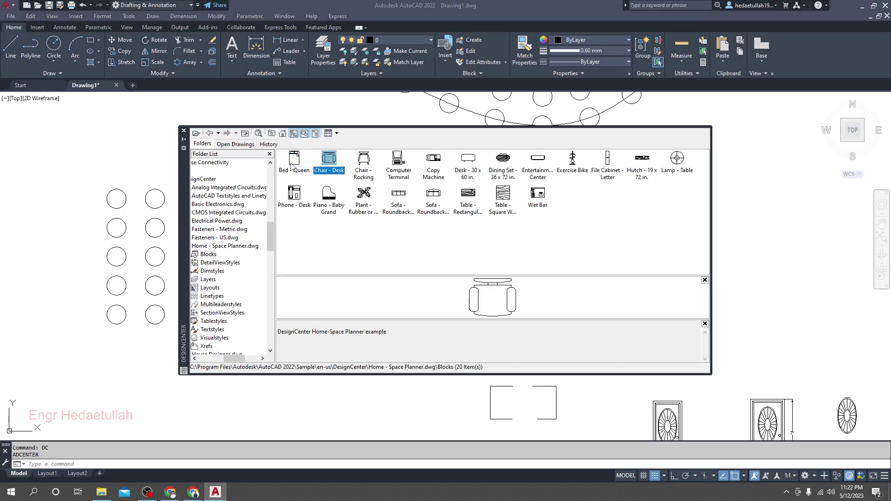
{"action": "left_click", "coordinate": [500, 303]}
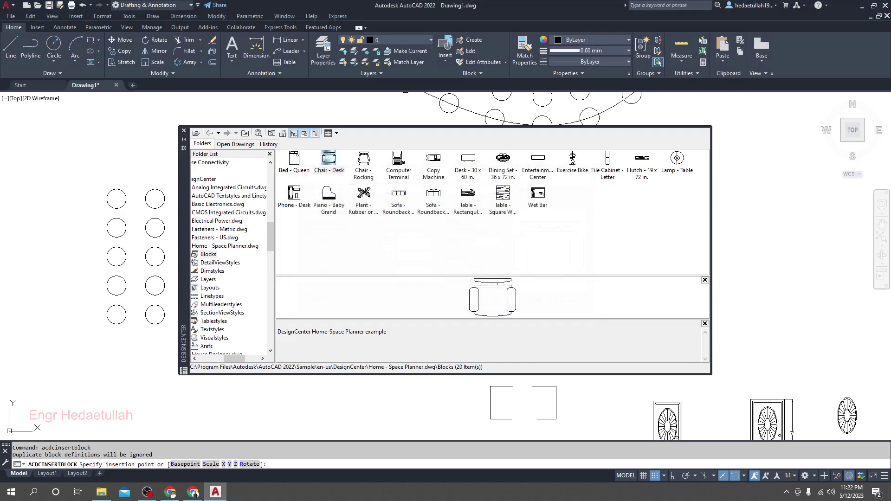
{"action": "left_click", "coordinate": [109, 146]}
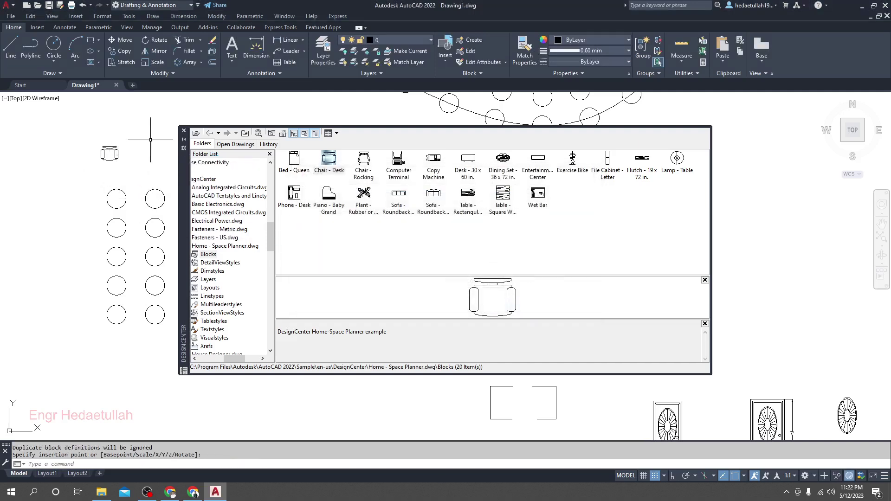
{"action": "left_click", "coordinate": [184, 131]}
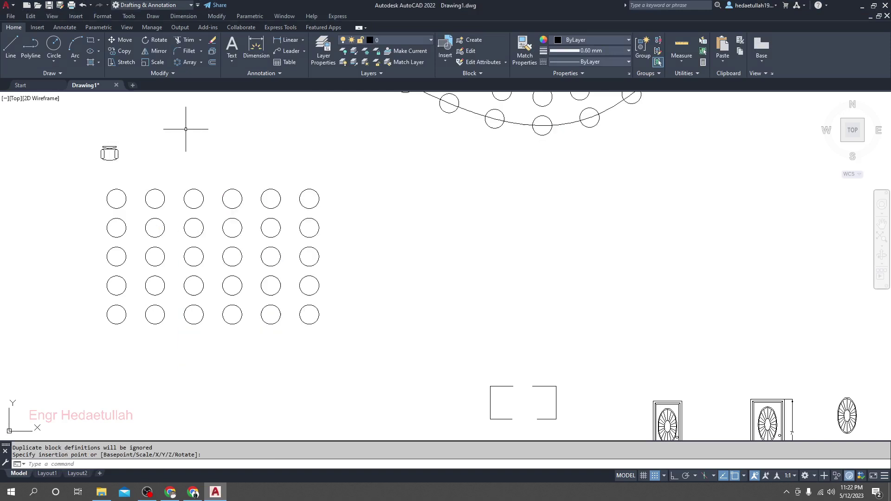
{"action": "middle_click_drag", "start_coordinate": [189, 129], "coordinate": [263, 134]}
{"action": "mouse_move", "coordinate": [216, 140]}
{"action": "left_mouse_down"}
{"action": "mouse_move", "coordinate": [153, 174]}
{"action": "mouse_move", "coordinate": [134, 146]}
{"action": "left_mouse_up"}
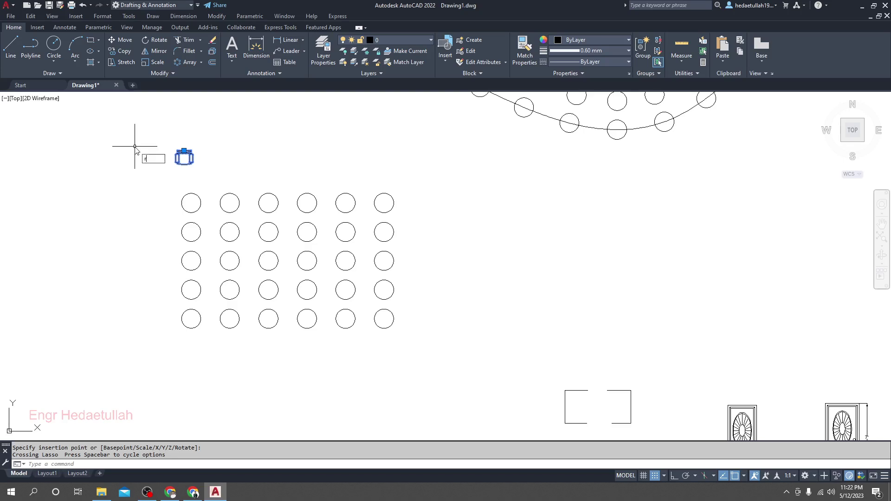
{"action": "type", "text": "o"}
{"action": "key", "text": "Return"}
{"action": "scroll", "coordinate": [144, 149], "scroll_direction": "up", "scroll_amount": 4}
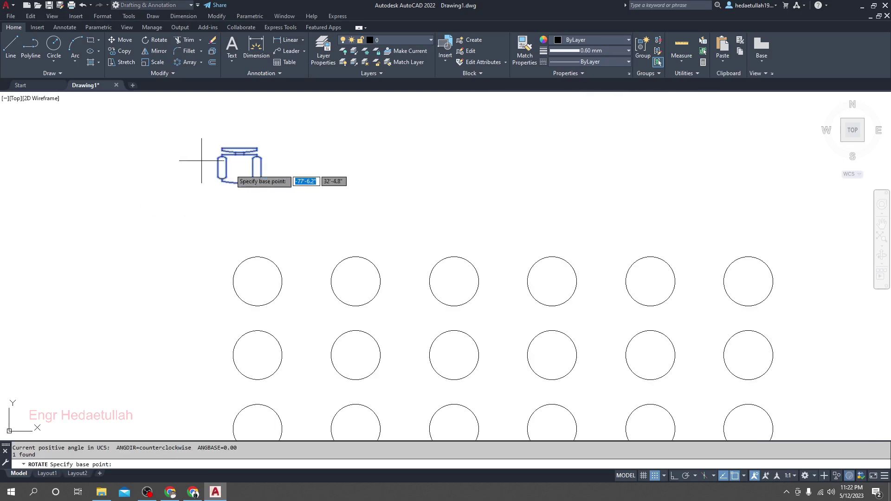
{"action": "left_click", "coordinate": [240, 153]}
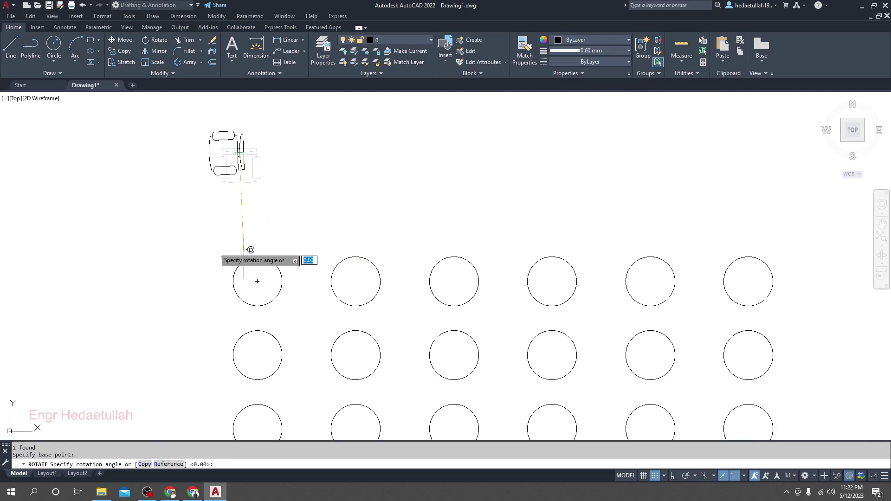
{"action": "left_click", "coordinate": [675, 476]}
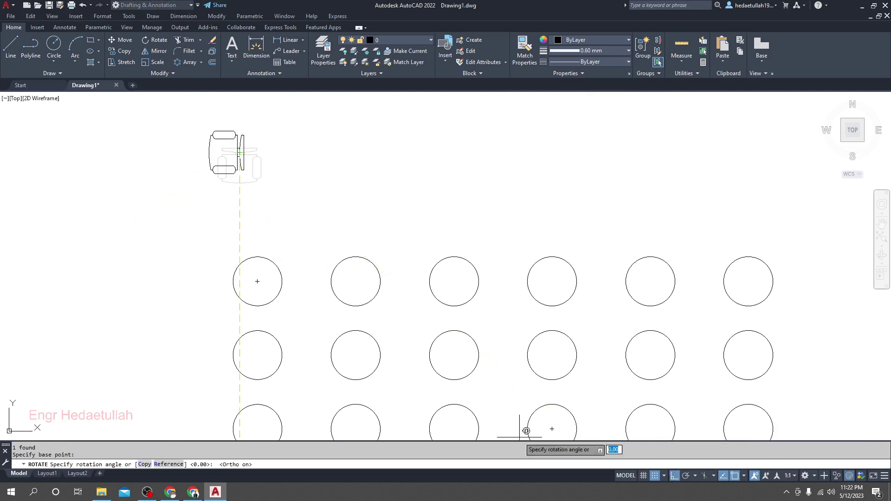
{"action": "key", "text": "Escape"}
{"action": "scroll", "coordinate": [97, 178], "scroll_direction": "down", "scroll_amount": 4}
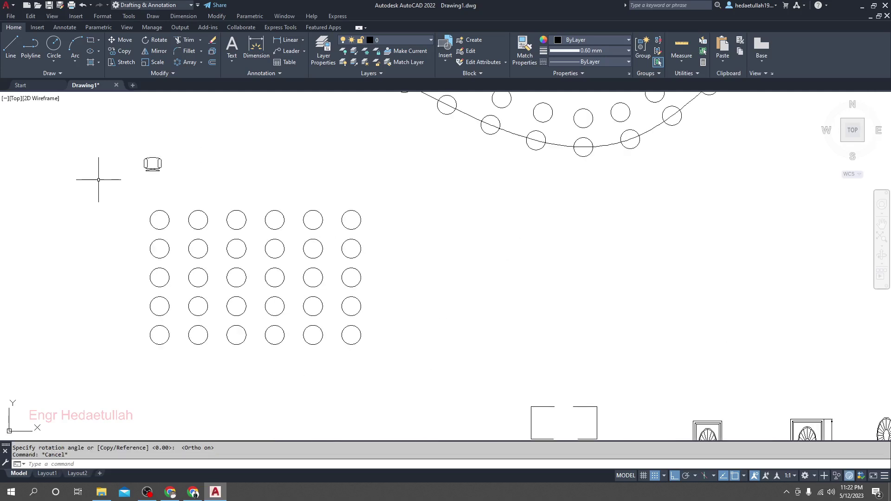
{"action": "scroll", "coordinate": [149, 173], "scroll_direction": "up", "scroll_amount": 2}
{"action": "scroll", "coordinate": [149, 182], "scroll_direction": "down", "scroll_amount": 2}
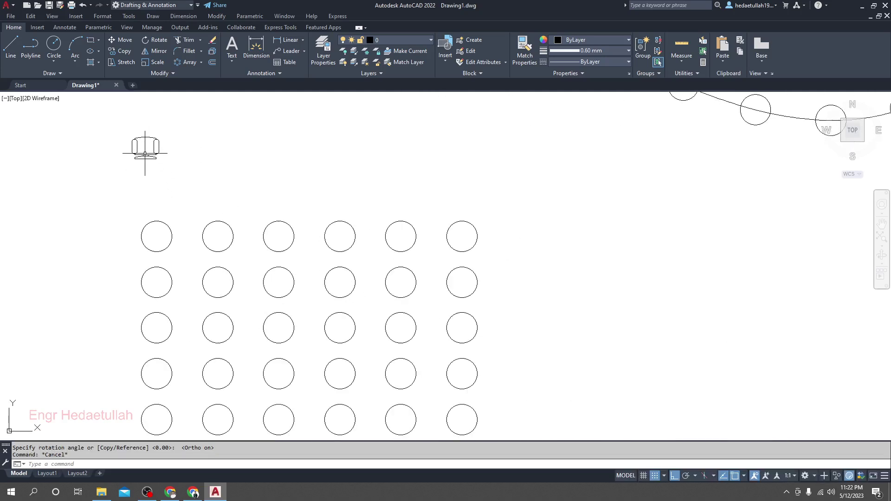
{"action": "middle_click_drag", "start_coordinate": [162, 214], "coordinate": [164, 239]}
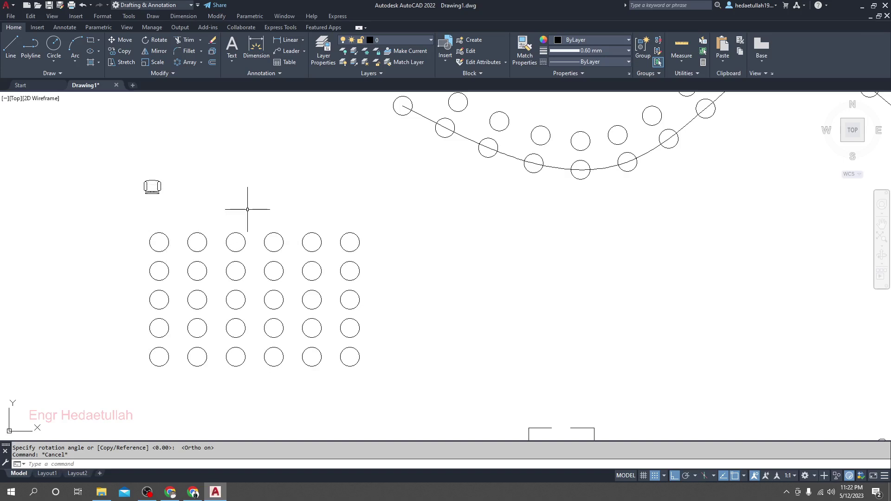
{"action": "scroll", "coordinate": [247, 210], "scroll_direction": "down", "scroll_amount": 5}
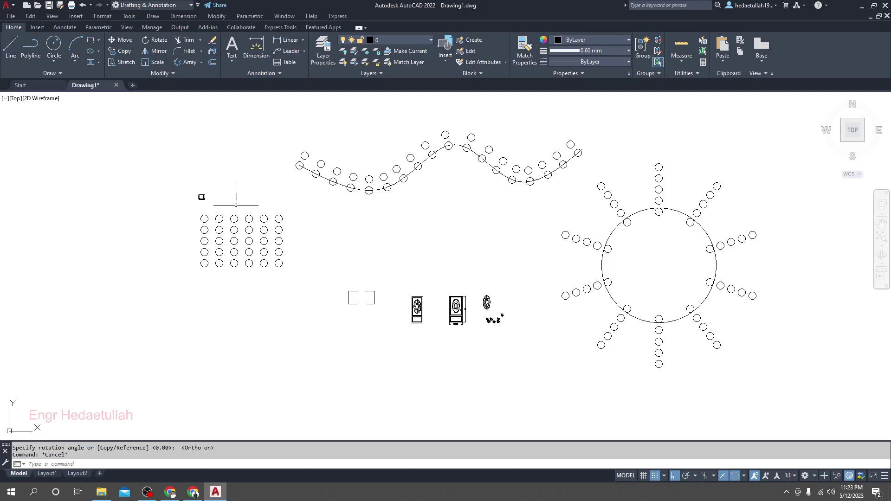
{"action": "scroll", "coordinate": [236, 204], "scroll_direction": "up", "scroll_amount": 2}
{"action": "scroll", "coordinate": [236, 205], "scroll_direction": "down", "scroll_amount": 2}
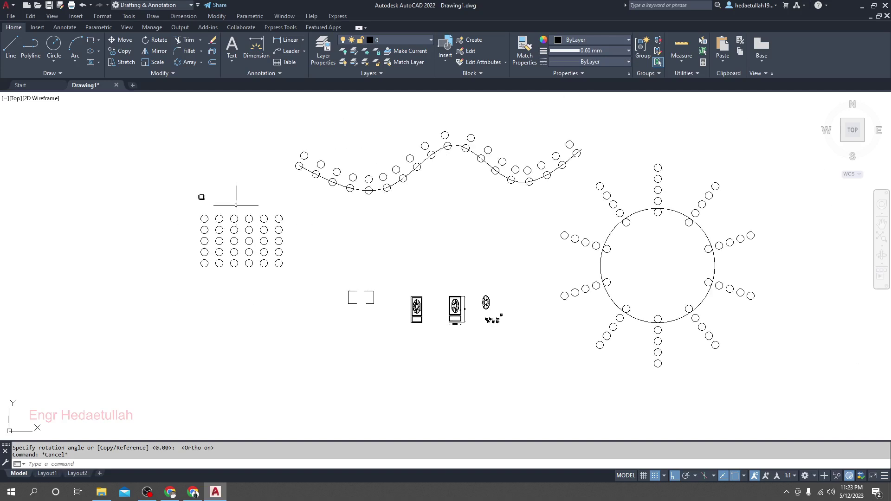
{"action": "scroll", "coordinate": [210, 194], "scroll_direction": "up", "scroll_amount": 2}
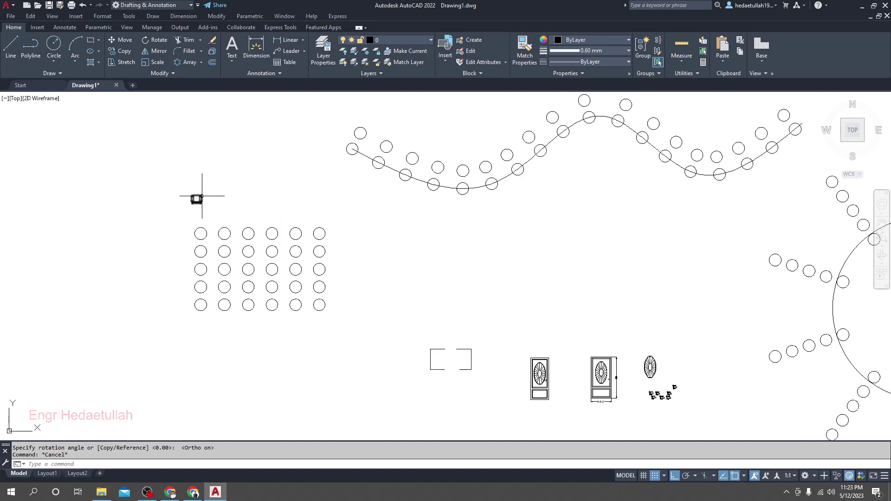
Reselect the circle array, start Edit Source, and pick its top-left circle as the source.
{"action": "mouse_move", "coordinate": [229, 194]}
{"action": "middle_mouse_down"}
{"action": "mouse_move", "coordinate": [218, 183]}
{"action": "mouse_move", "coordinate": [234, 177]}
{"action": "middle_mouse_up"}
{"action": "left_click", "coordinate": [213, 218]}
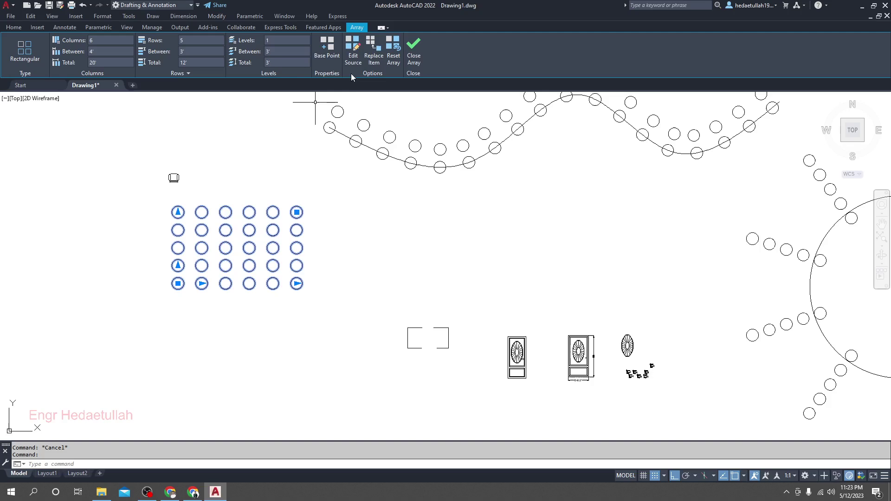
{"action": "left_click", "coordinate": [353, 55]}
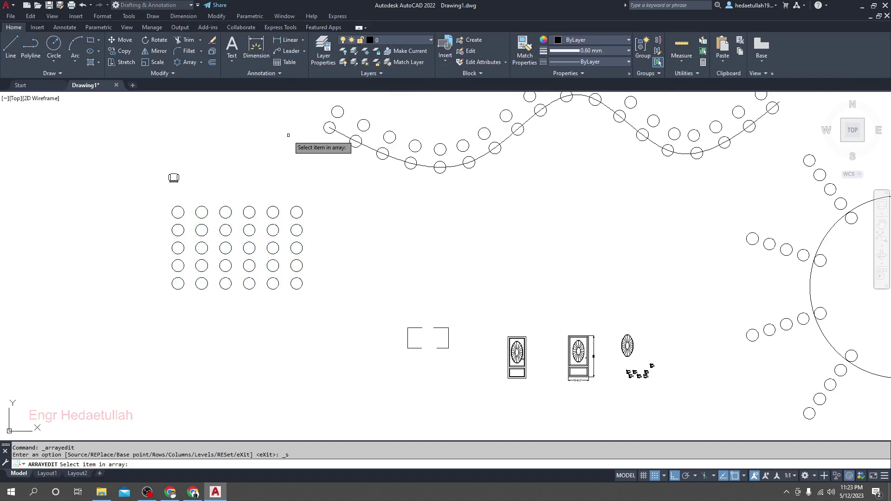
{"action": "scroll", "coordinate": [204, 239], "scroll_direction": "up", "scroll_amount": 3}
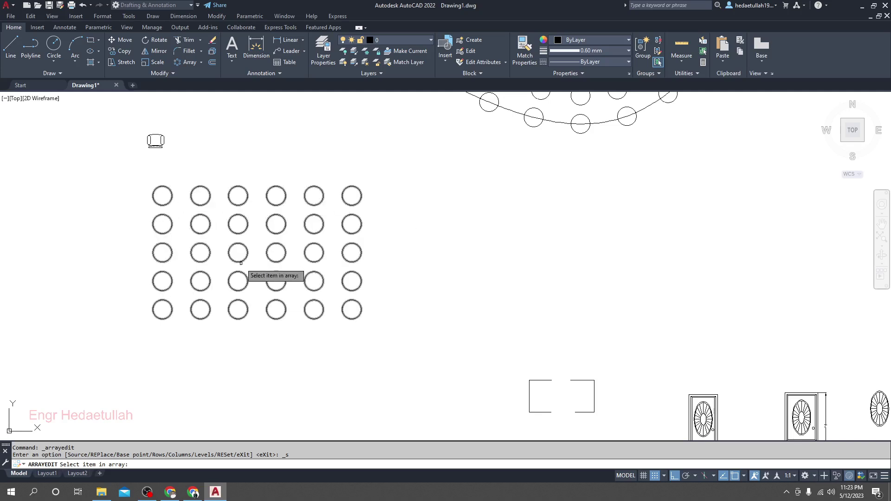
{"action": "left_click", "coordinate": [163, 186]}
Confirm the array editing state, then select the source circle and cancel a trial grip resize.
{"action": "left_click", "coordinate": [487, 257]}
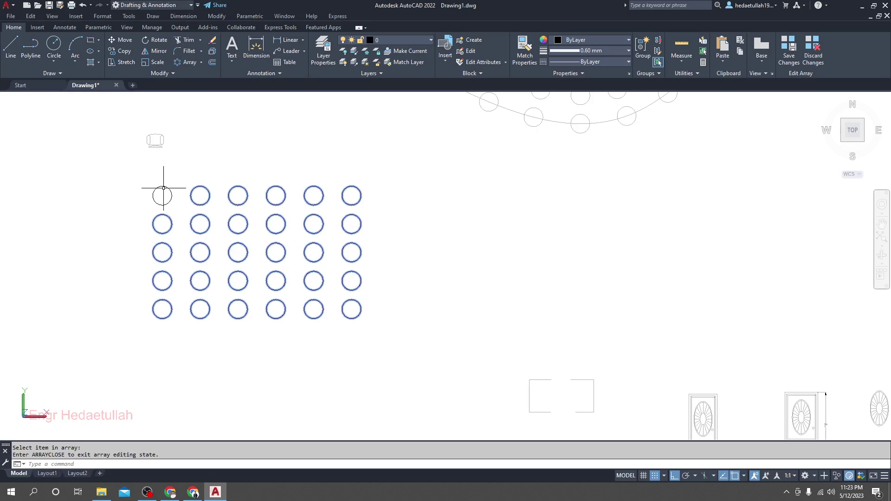
{"action": "scroll", "coordinate": [163, 188], "scroll_direction": "up", "scroll_amount": 2}
{"action": "left_click", "coordinate": [164, 185]}
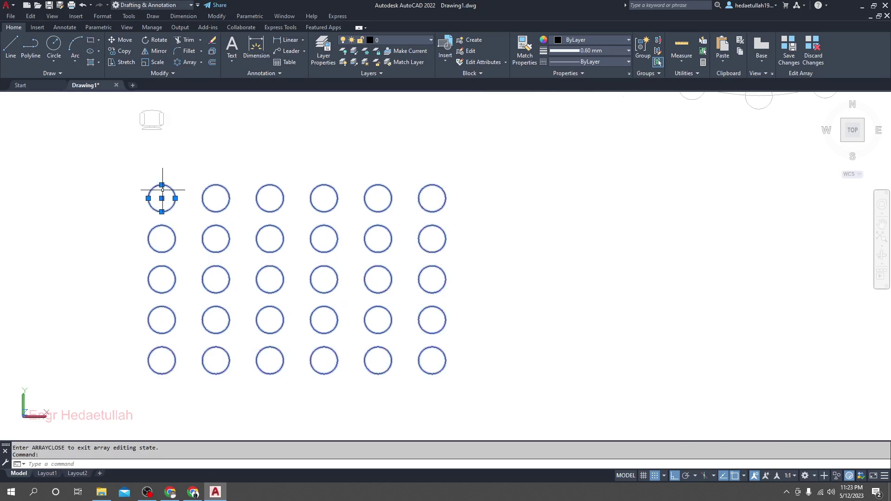
{"action": "left_click", "coordinate": [161, 184]}
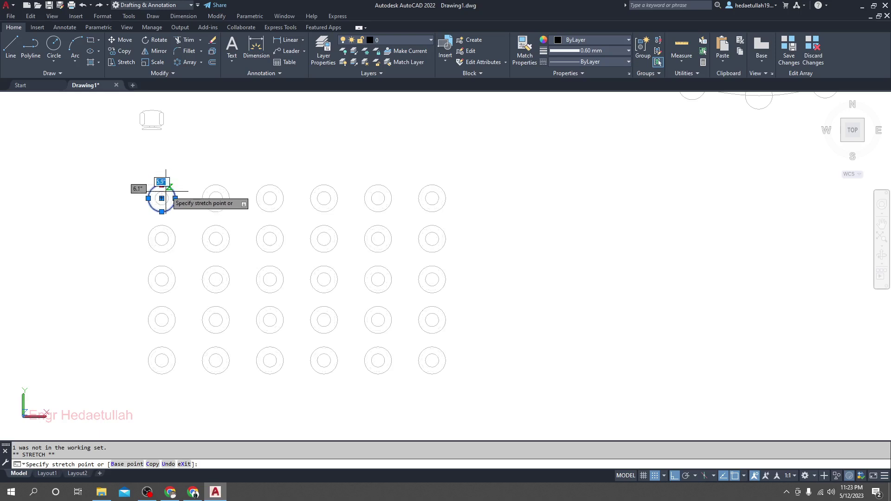
{"action": "key", "text": "Escape"}
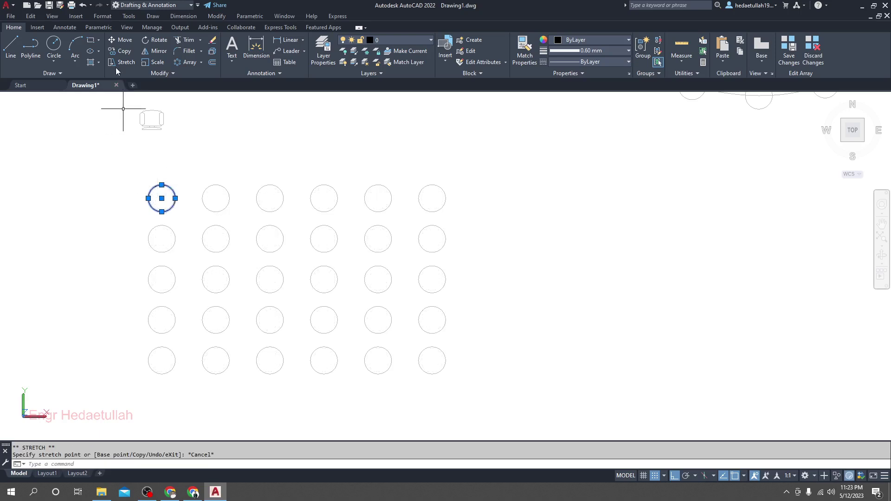
Draw a 5-sided polygon inscribed in the top-left source circle, centred on it and reaching its top quadrant.
{"action": "left_click", "coordinate": [99, 40]}
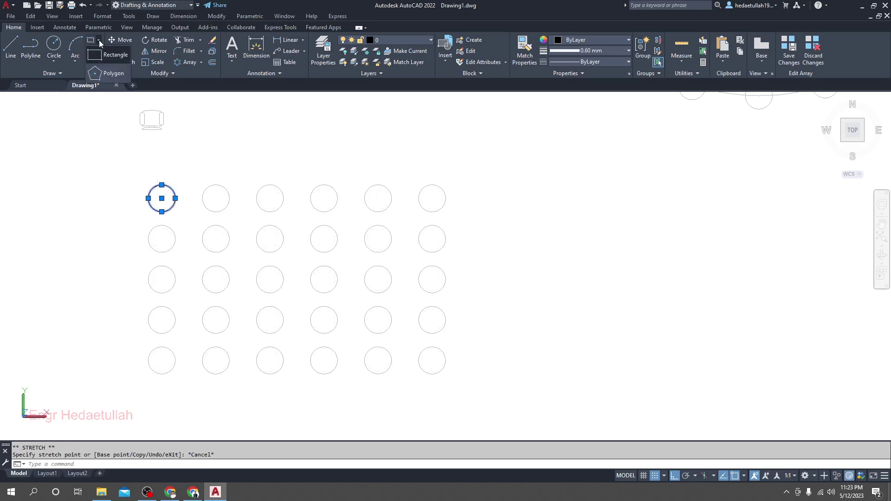
{"action": "left_click", "coordinate": [102, 74]}
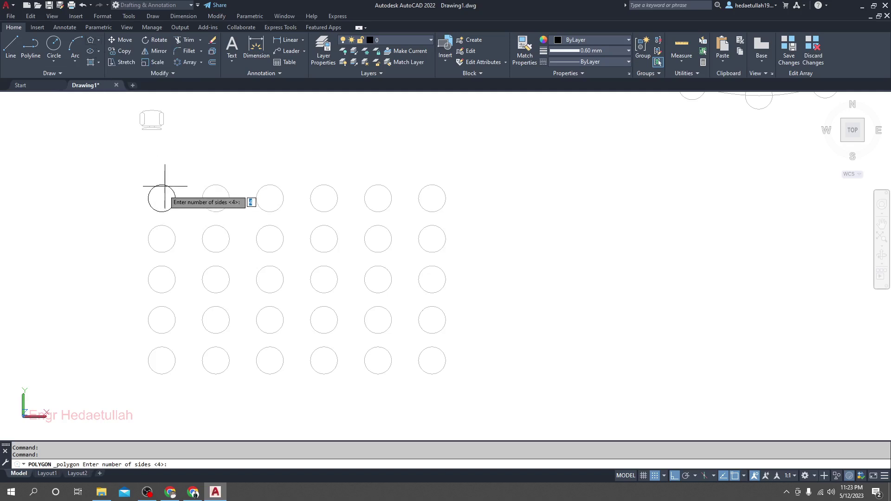
{"action": "scroll", "coordinate": [163, 198], "scroll_direction": "up", "scroll_amount": 2}
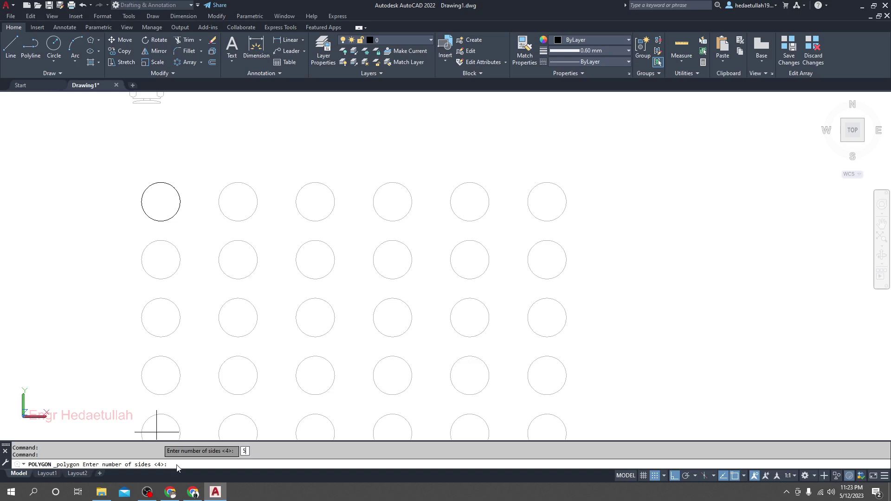
{"action": "key", "text": "Return"}
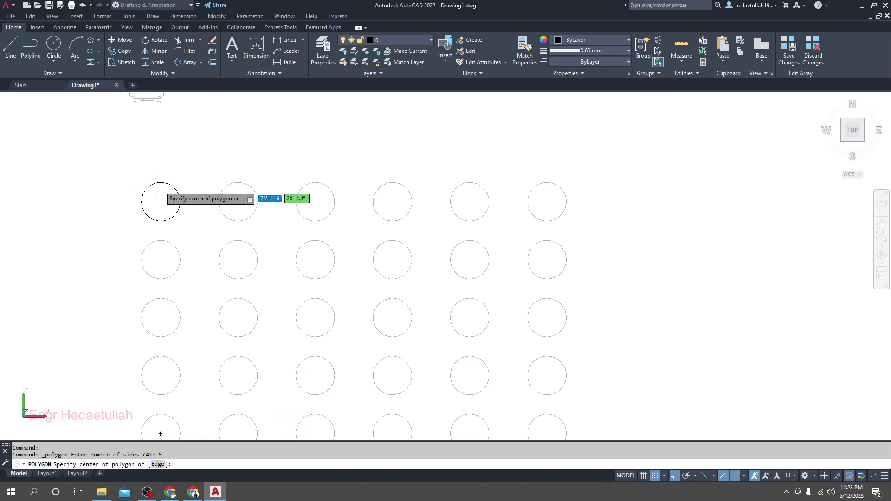
{"action": "left_click", "coordinate": [161, 201]}
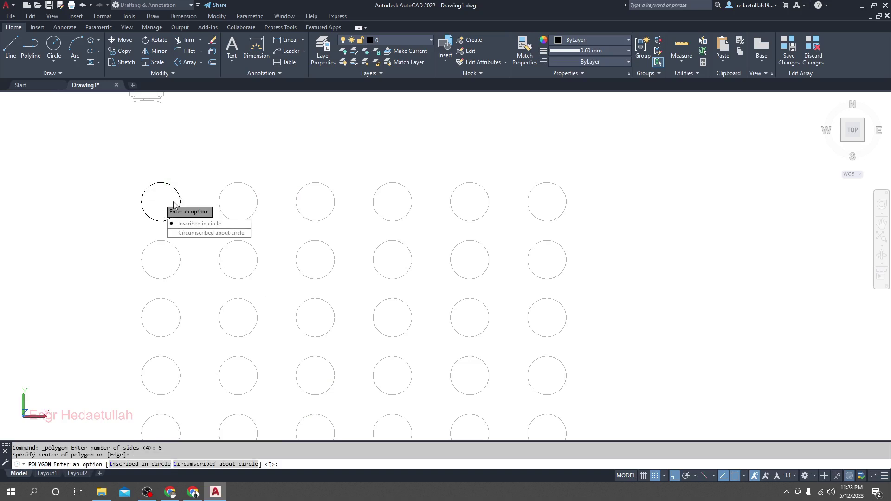
{"action": "left_click", "coordinate": [199, 224]}
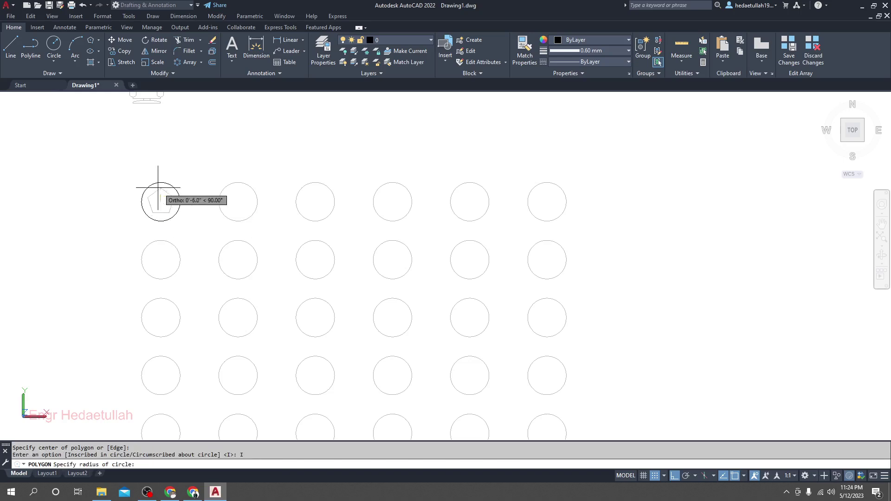
{"action": "left_click", "coordinate": [161, 183]}
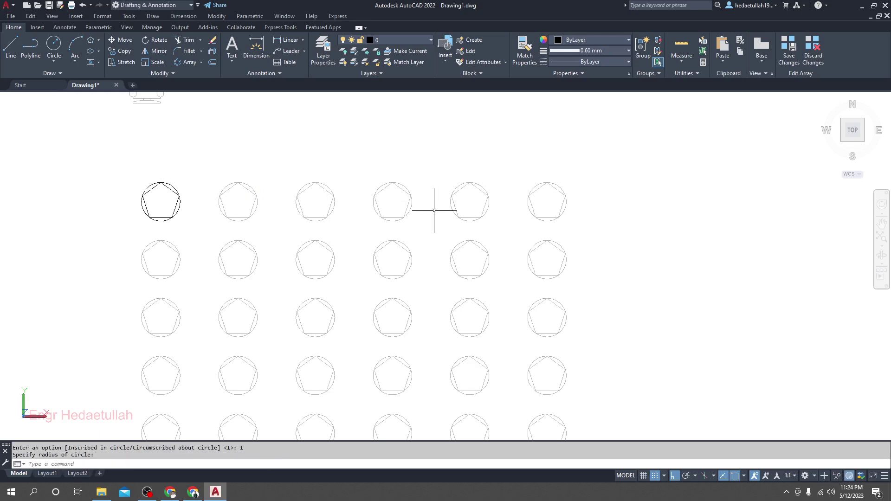
{"action": "scroll", "coordinate": [431, 208], "scroll_direction": "down", "scroll_amount": 2}
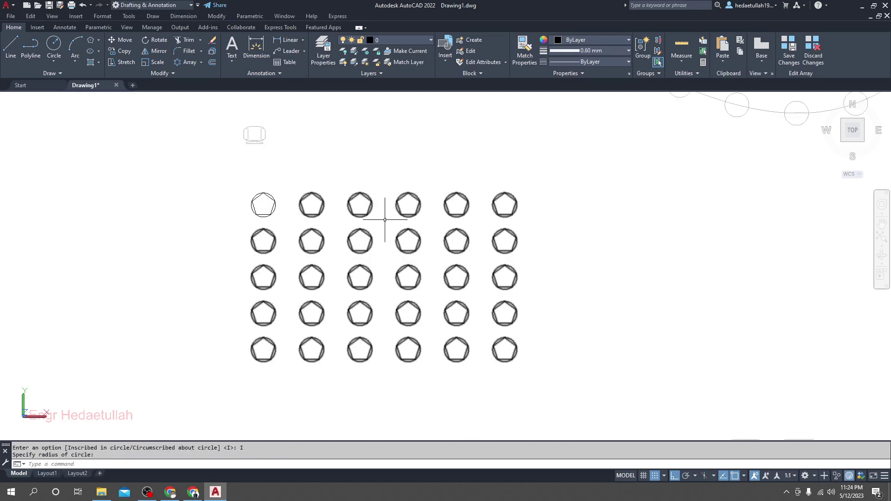
{"action": "key", "text": "Escape"}
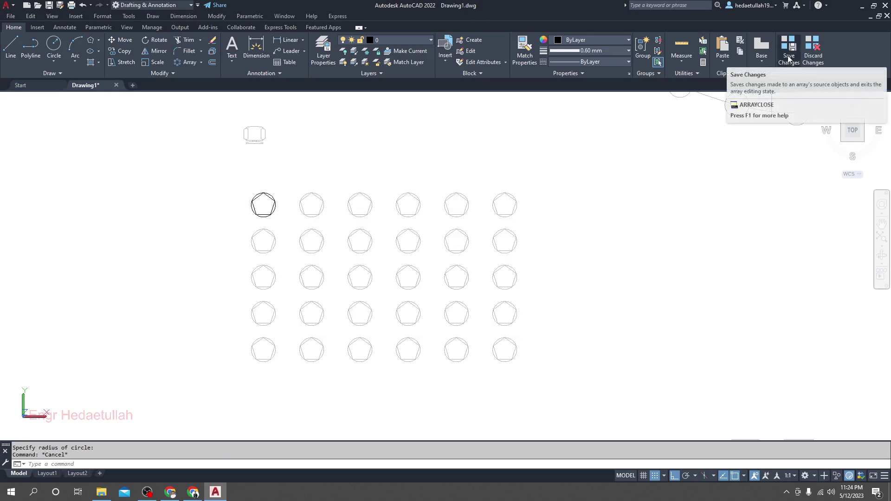
Discard the pentagon edit, then reselect the circle array and start Replace Item.
{"action": "left_click", "coordinate": [814, 51]}
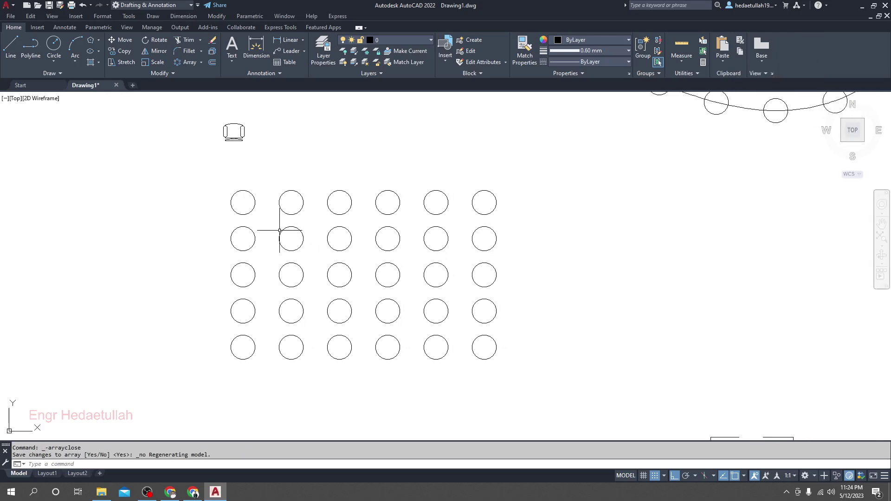
{"action": "middle_click_drag", "start_coordinate": [263, 182], "coordinate": [252, 169]}
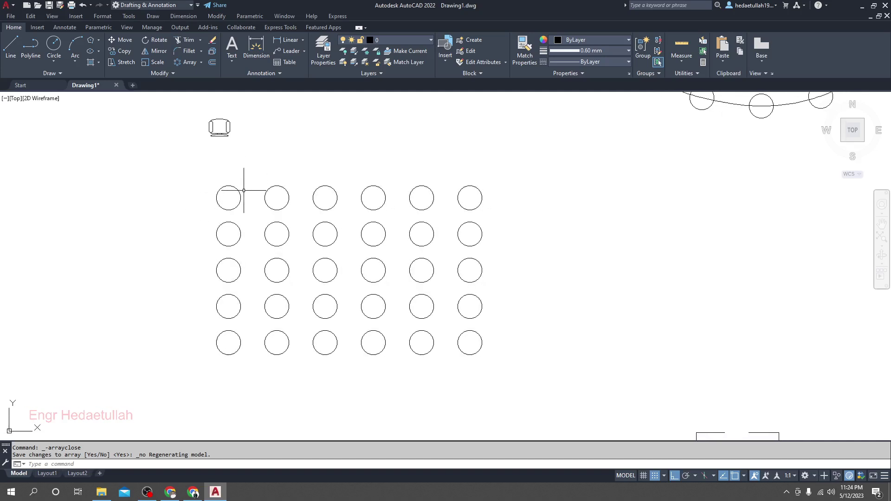
{"action": "left_click", "coordinate": [240, 192]}
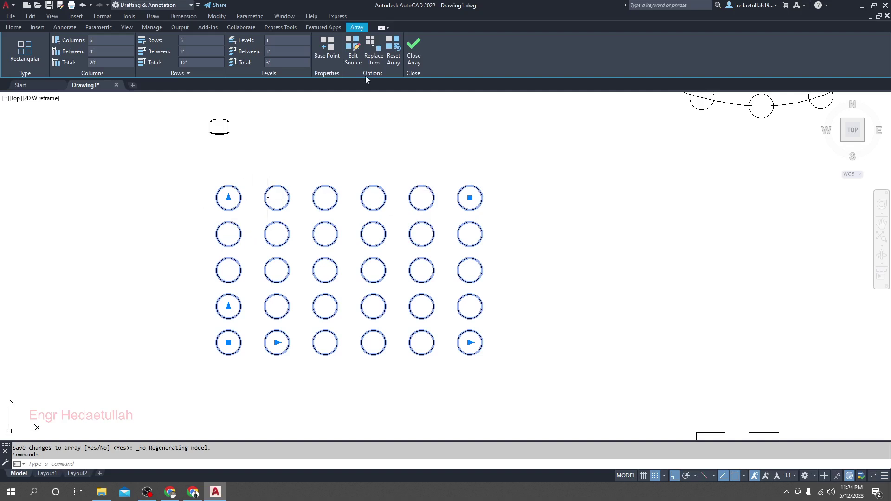
{"action": "left_click", "coordinate": [376, 47]}
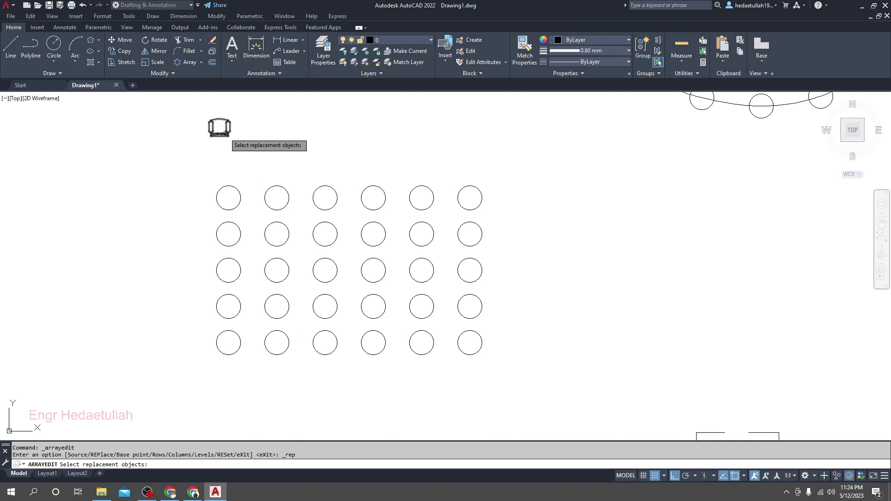
Choose the Chair - Desk block as the replacement and pick its base point with Ortho off.
{"action": "left_click", "coordinate": [225, 133]}
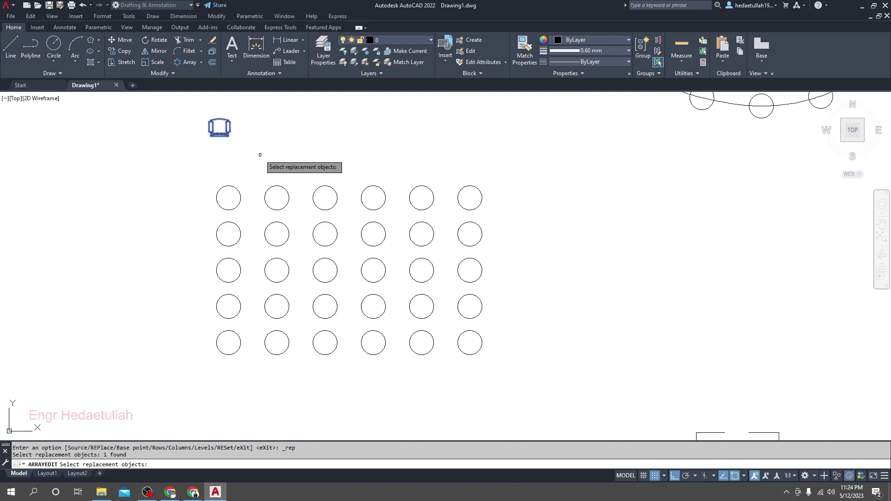
{"action": "key", "text": "Return"}
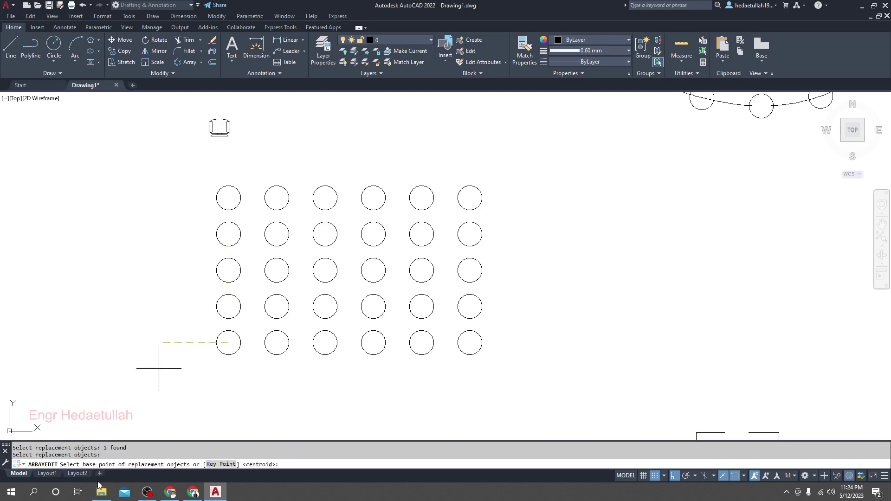
{"action": "scroll", "coordinate": [213, 123], "scroll_direction": "up", "scroll_amount": 4}
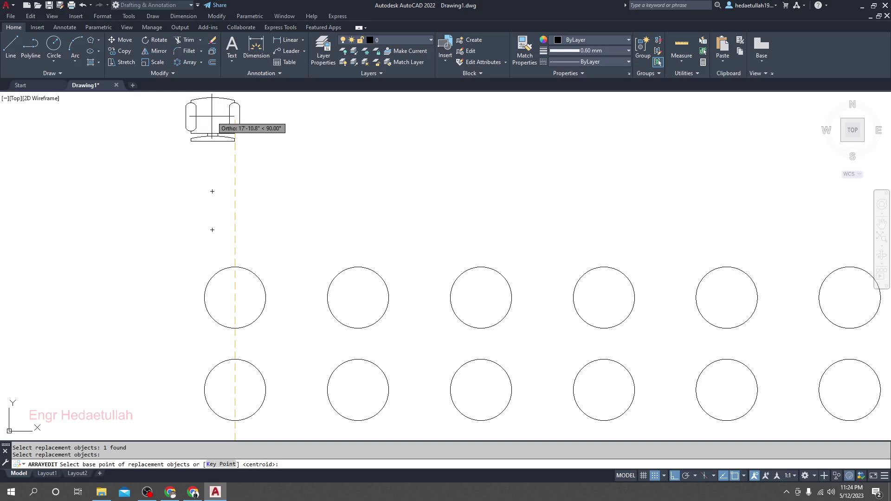
{"action": "left_click", "coordinate": [675, 476]}
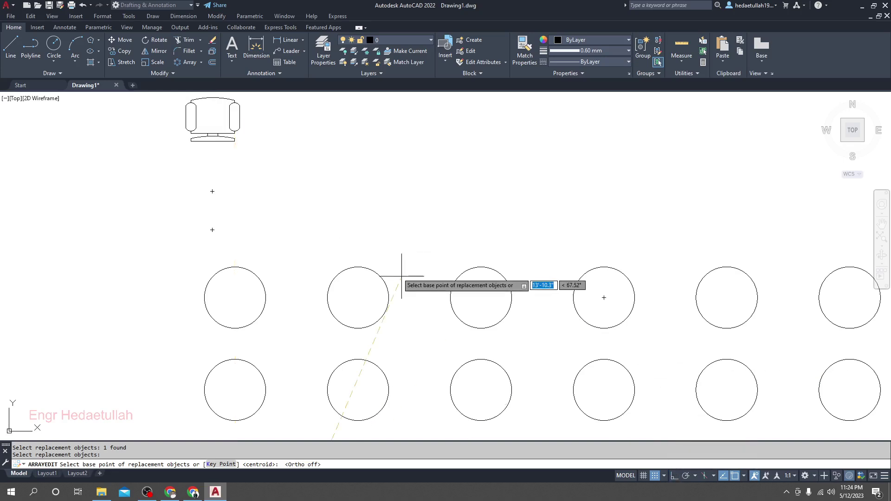
{"action": "left_click", "coordinate": [212, 114]}
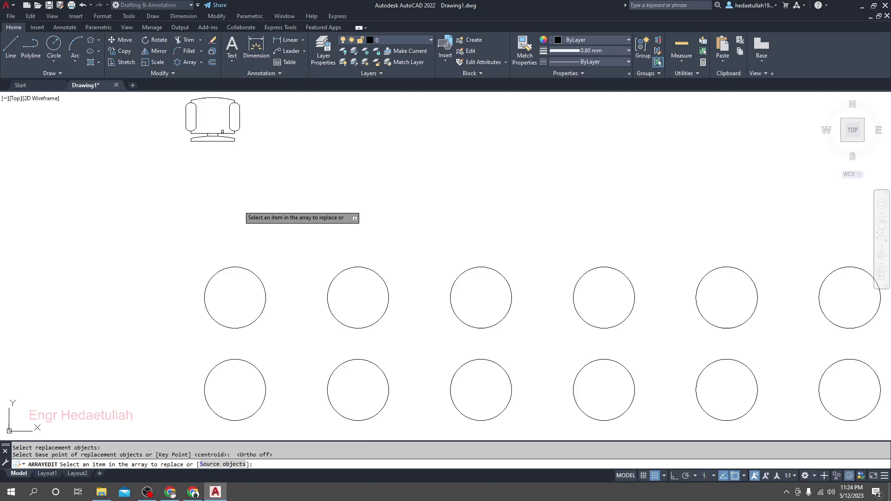
Replace four circles with the chair: row 1 columns 1 and 3, row 3 column 4, row 4 column 5.
{"action": "scroll", "coordinate": [239, 204], "scroll_direction": "down", "scroll_amount": 2}
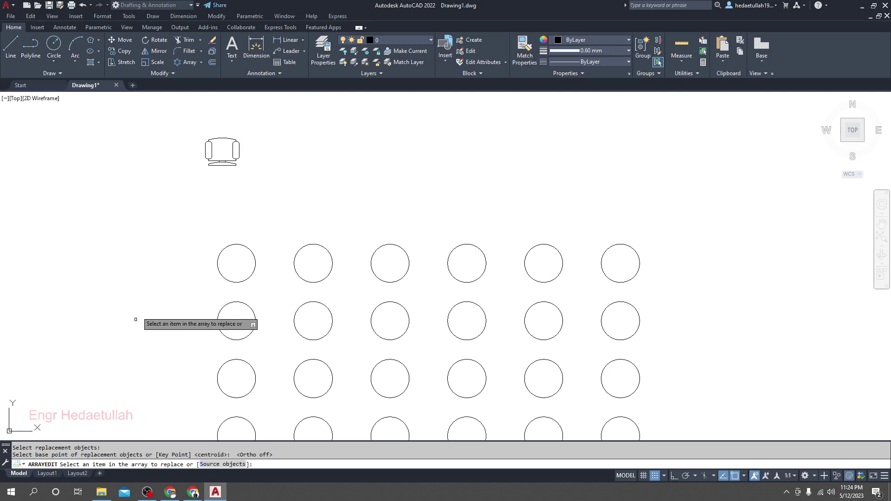
{"action": "scroll", "coordinate": [137, 305], "scroll_direction": "down", "scroll_amount": 2}
{"action": "middle_click_drag", "start_coordinate": [137, 305], "coordinate": [133, 256]}
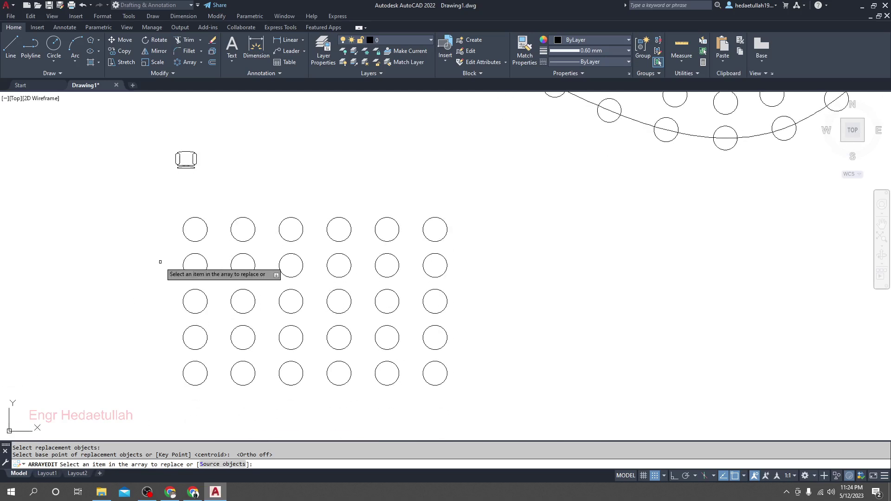
{"action": "left_click", "coordinate": [205, 237]}
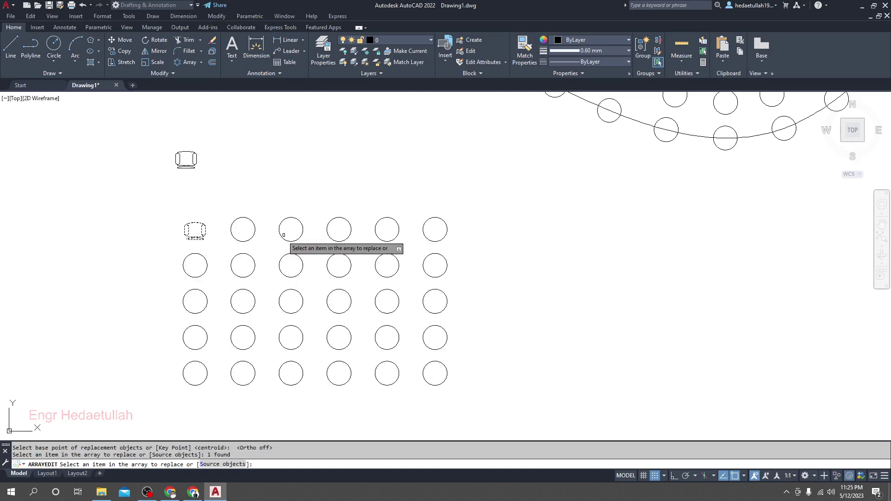
{"action": "left_click", "coordinate": [300, 239]}
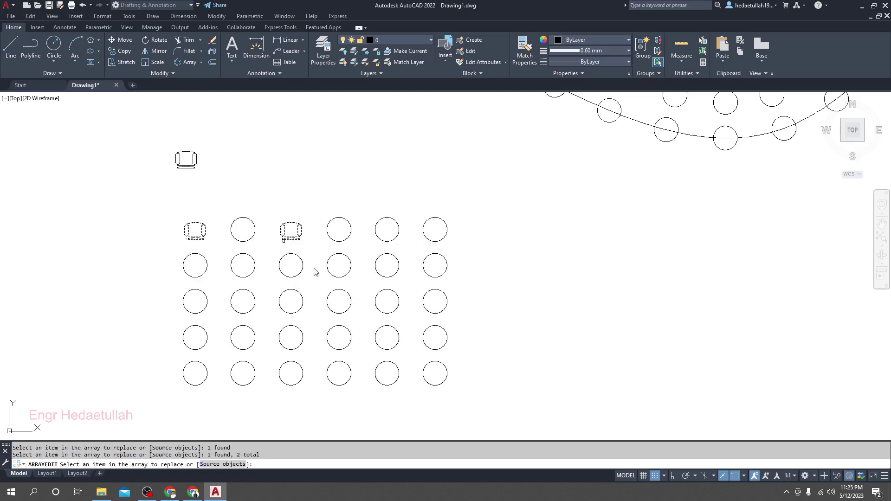
{"action": "left_click", "coordinate": [340, 300]}
{"action": "left_click", "coordinate": [395, 331]}
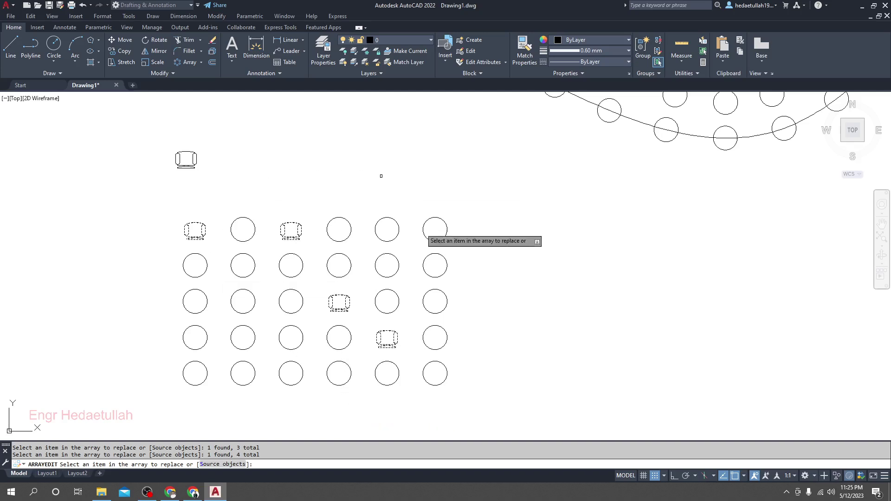
Use the Source option to turn every array item into the chair, exit, and deselect.
{"action": "type", "text": "s"}
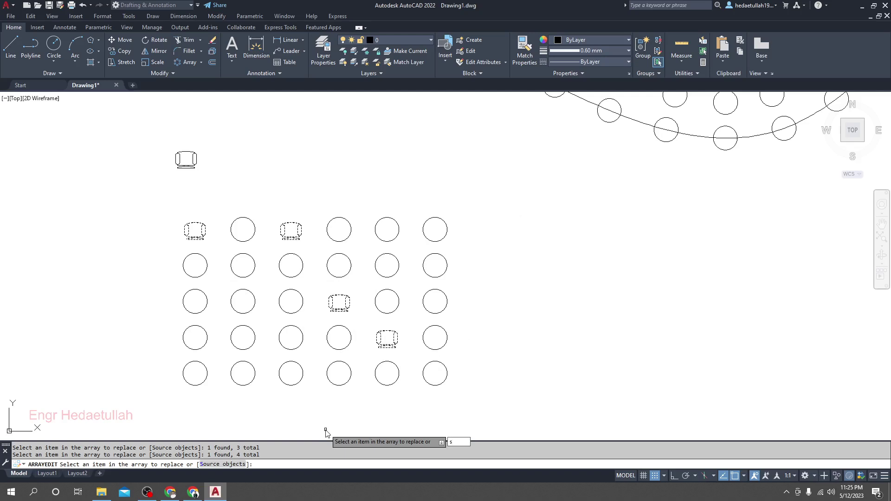
{"action": "key", "text": "Return"}
{"action": "scroll", "coordinate": [300, 253], "scroll_direction": "down", "scroll_amount": 4}
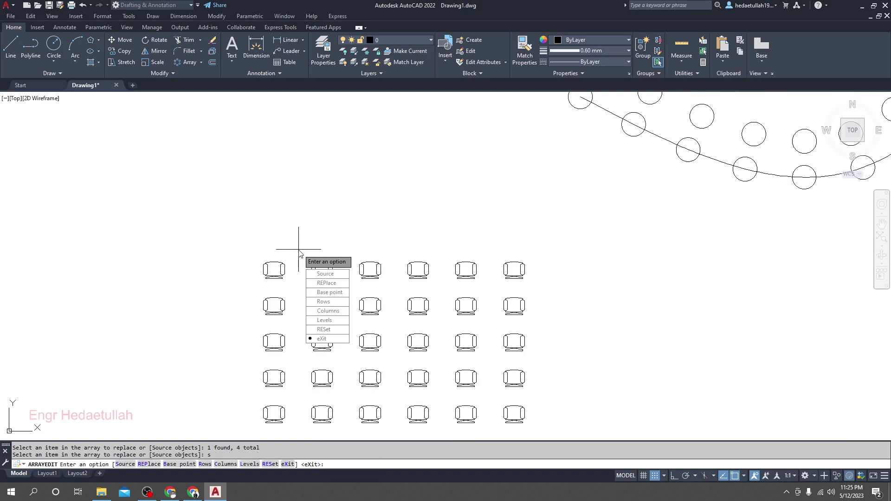
{"action": "key", "text": "Down"}
{"action": "key", "text": "Return"}
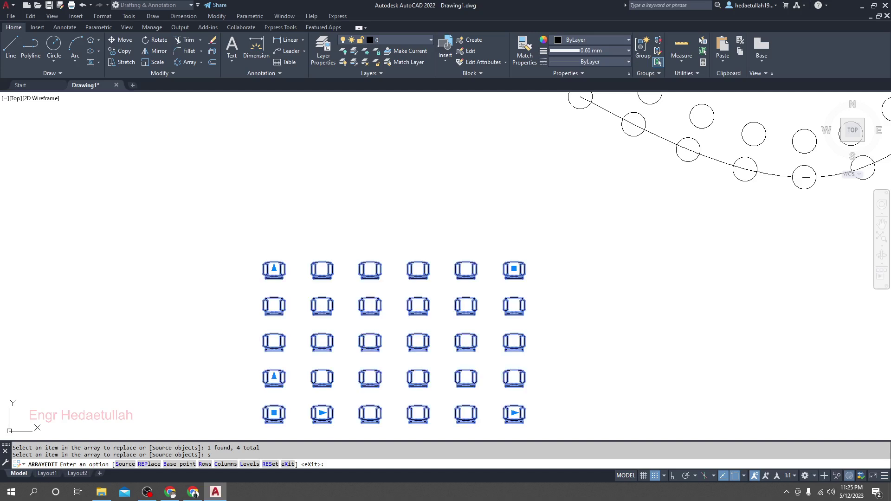
{"action": "key", "text": "Escape"}
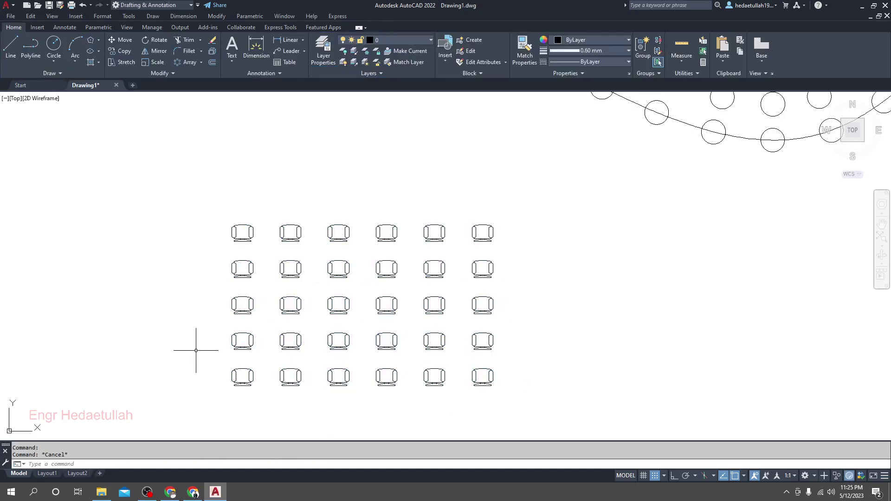
Reframe the chair grid in view and start the Rectangle tool.
{"action": "scroll", "coordinate": [263, 317], "scroll_direction": "up", "scroll_amount": 2}
{"action": "scroll", "coordinate": [266, 304], "scroll_direction": "down", "scroll_amount": 2}
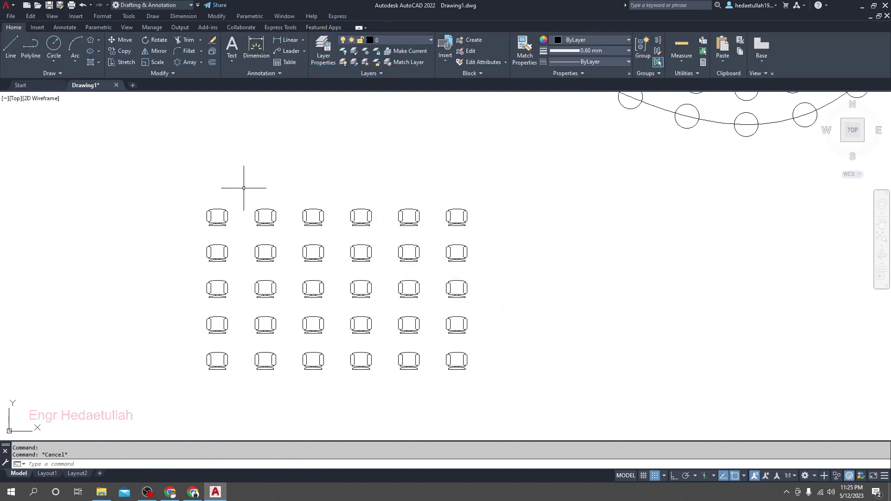
{"action": "middle_click_drag", "start_coordinate": [243, 183], "coordinate": [238, 217]}
{"action": "scroll", "coordinate": [238, 217], "scroll_direction": "down", "scroll_amount": 2}
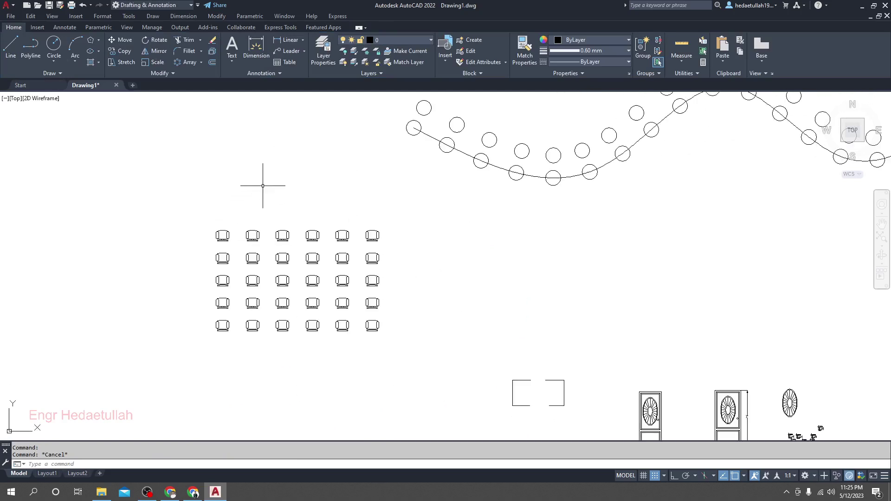
{"action": "middle_click_drag", "start_coordinate": [265, 185], "coordinate": [258, 196]}
{"action": "scroll", "coordinate": [248, 199], "scroll_direction": "up", "scroll_amount": 2}
{"action": "middle_click_drag", "start_coordinate": [197, 209], "coordinate": [187, 172]}
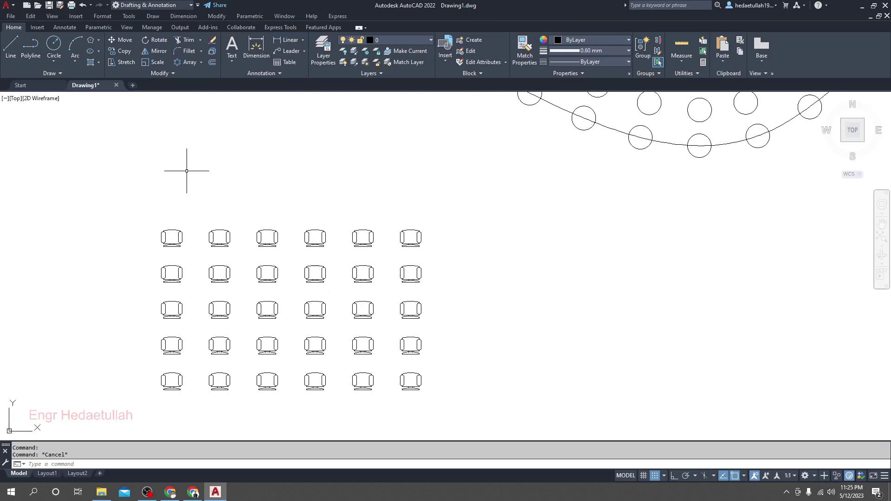
{"action": "left_click", "coordinate": [98, 40]}
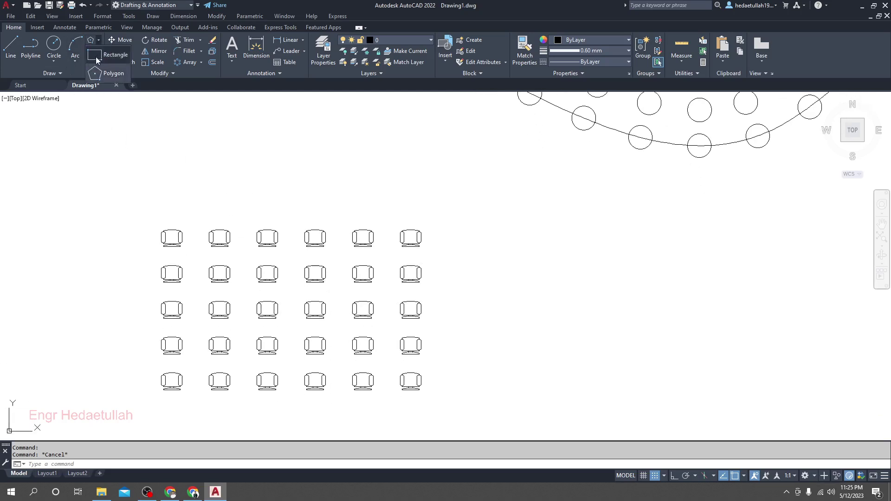
Draw a rectangle above the chair grid by picking its two opposite corners.
{"action": "left_click", "coordinate": [97, 52]}
{"action": "left_click", "coordinate": [144, 160]}
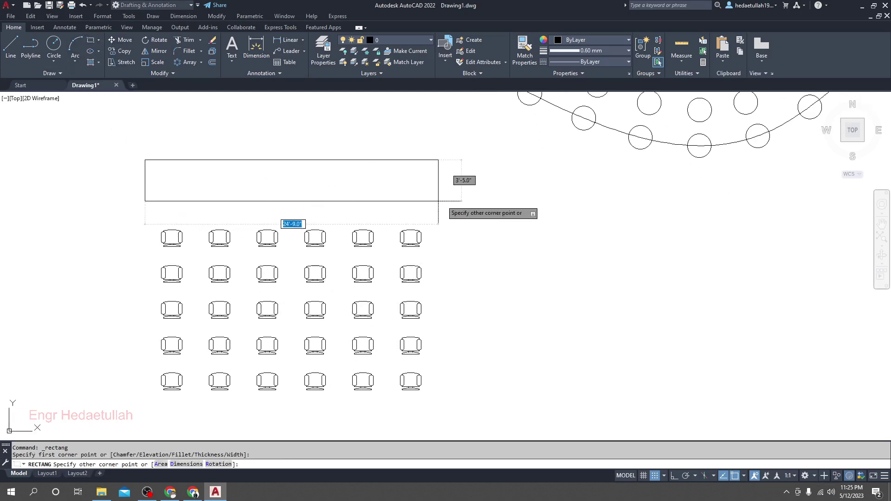
{"action": "key", "text": "Escape"}
Zoom and pan to check the new table, then bring the sun-shaped circle array into view.
{"action": "scroll", "coordinate": [482, 229], "scroll_direction": "down", "scroll_amount": 2}
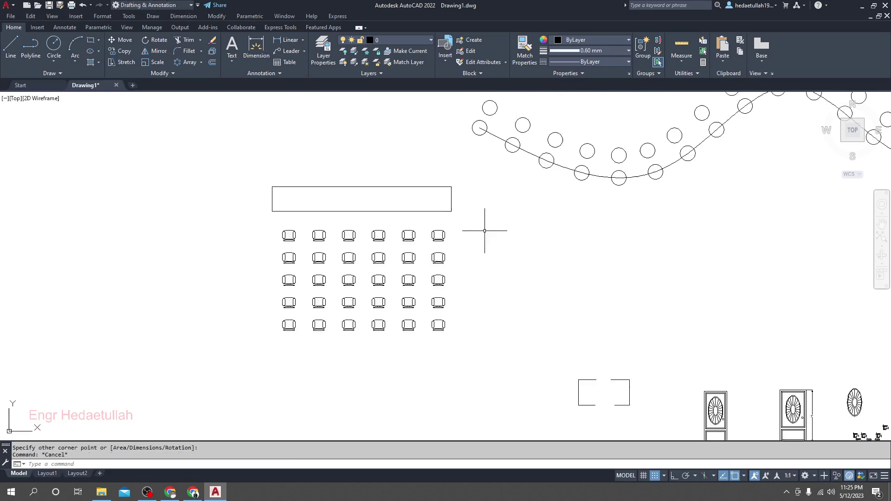
{"action": "middle_click_drag", "start_coordinate": [348, 255], "coordinate": [343, 264]}
{"action": "scroll", "coordinate": [343, 263], "scroll_direction": "up", "scroll_amount": 2}
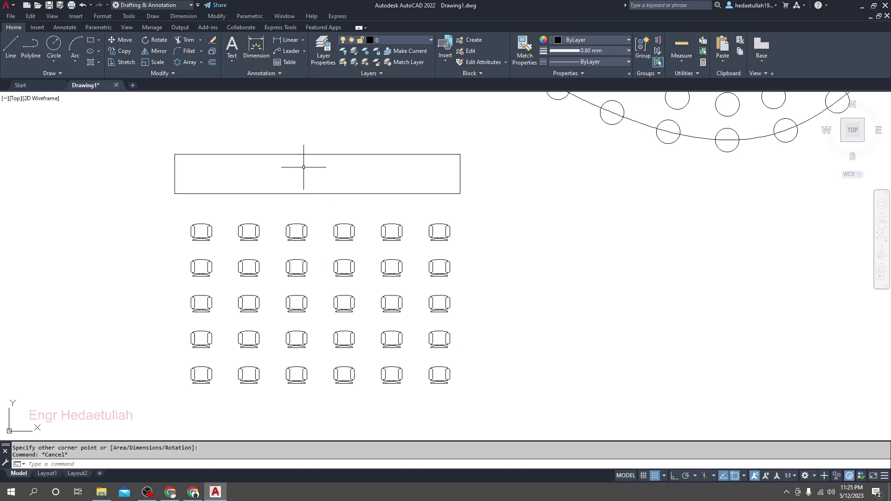
{"action": "middle_click_drag", "start_coordinate": [302, 167], "coordinate": [299, 187]}
{"action": "scroll", "coordinate": [278, 253], "scroll_direction": "down", "scroll_amount": 2}
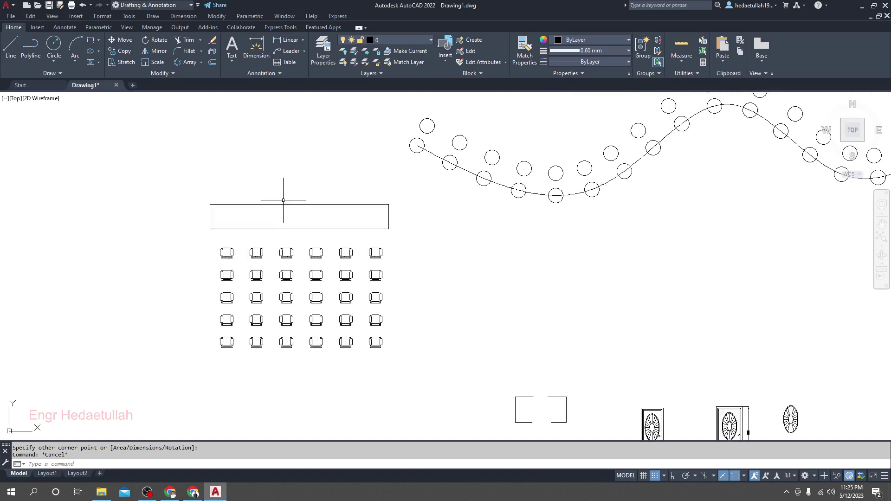
{"action": "scroll", "coordinate": [299, 189], "scroll_direction": "down", "scroll_amount": 3}
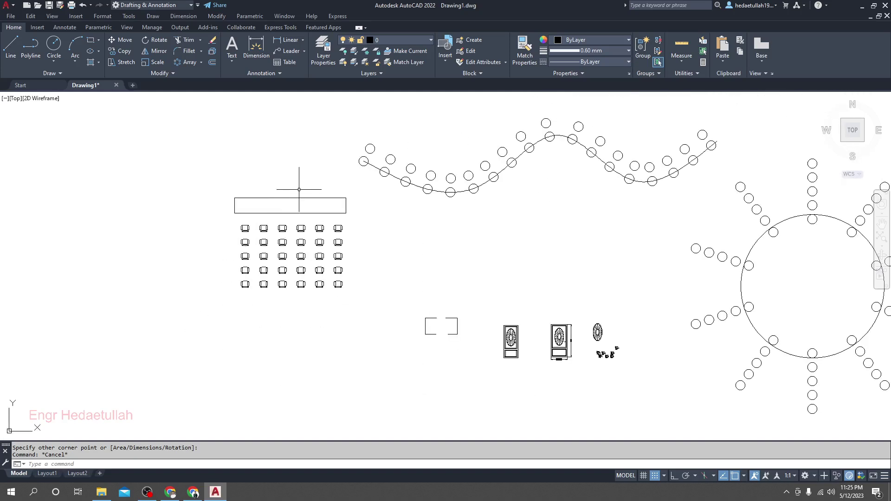
{"action": "middle_click_drag", "start_coordinate": [299, 189], "coordinate": [233, 207]}
{"action": "scroll", "coordinate": [264, 253], "scroll_direction": "up", "scroll_amount": 4}
{"action": "scroll", "coordinate": [271, 210], "scroll_direction": "down", "scroll_amount": 2}
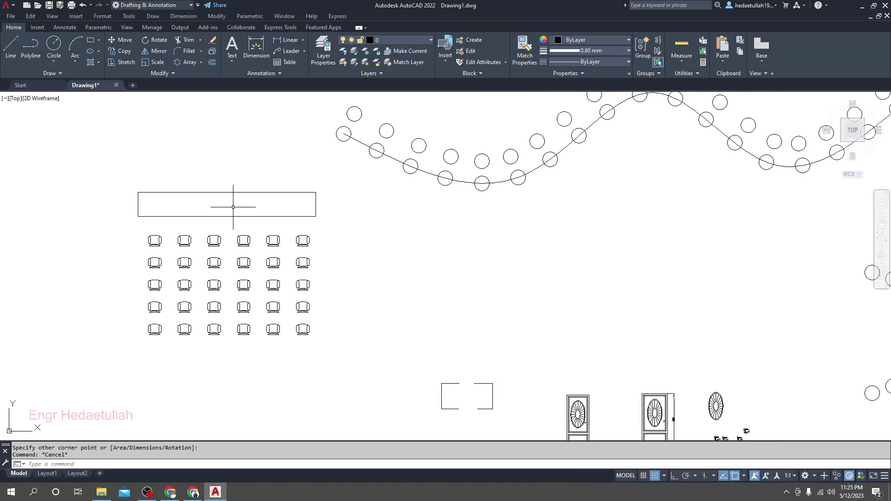
{"action": "scroll", "coordinate": [214, 253], "scroll_direction": "down", "scroll_amount": 2}
{"action": "mouse_move", "coordinate": [276, 252]}
{"action": "middle_mouse_down"}
{"action": "mouse_move", "coordinate": [227, 249]}
{"action": "mouse_move", "coordinate": [317, 238]}
{"action": "middle_mouse_up"}
{"action": "left_click", "coordinate": [417, 195]}
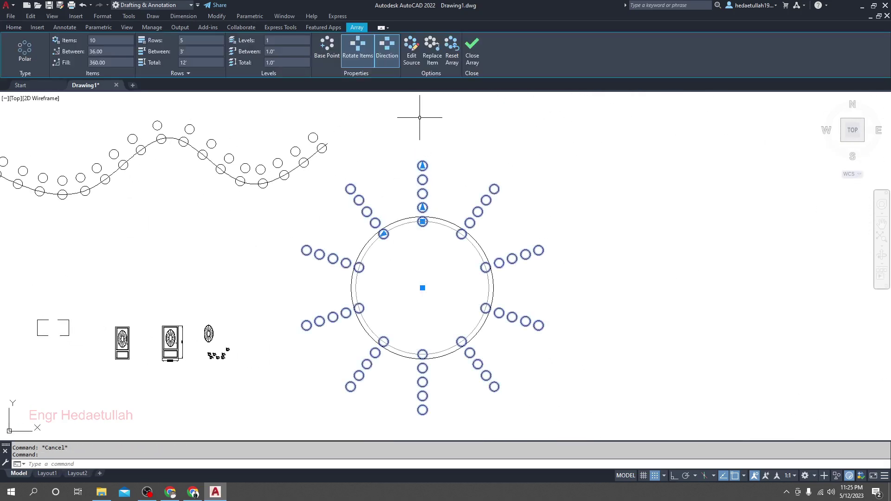
{"action": "scroll", "coordinate": [421, 111], "scroll_direction": "down", "scroll_amount": 3}
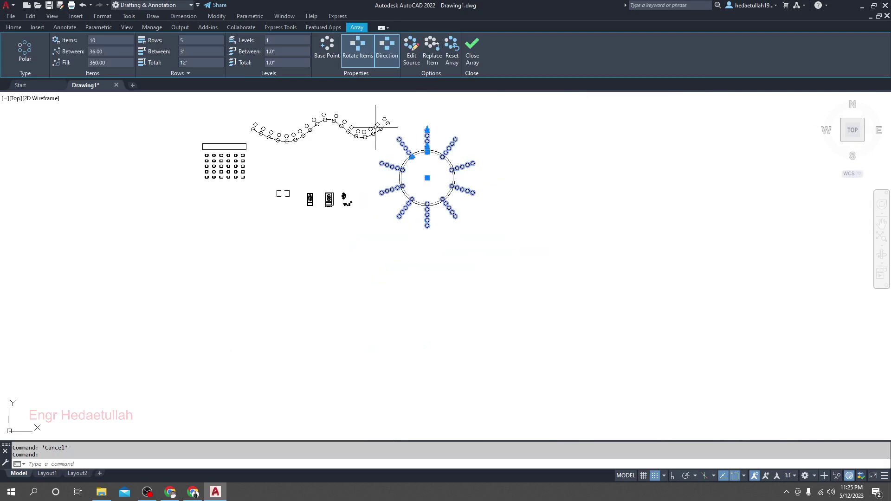
{"action": "scroll", "coordinate": [225, 123], "scroll_direction": "down", "scroll_amount": 4}
{"action": "scroll", "coordinate": [218, 200], "scroll_direction": "up", "scroll_amount": 12}
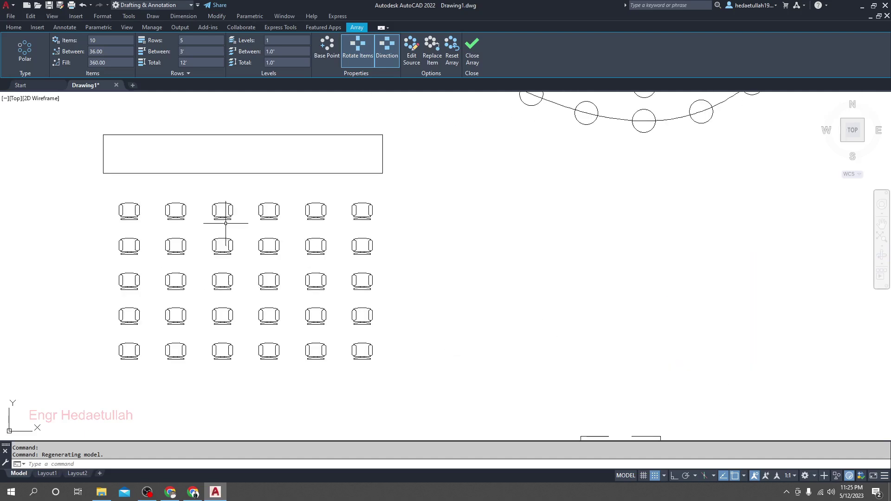
{"action": "scroll", "coordinate": [226, 223], "scroll_direction": "down", "scroll_amount": 4}
{"action": "middle_click_drag", "start_coordinate": [386, 213], "coordinate": [314, 206]}
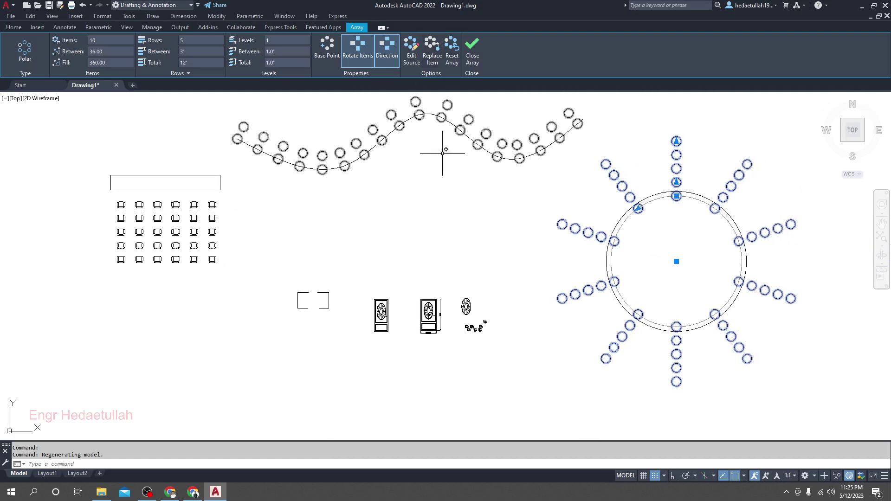
{"action": "middle_click_drag", "start_coordinate": [421, 207], "coordinate": [318, 199]}
{"action": "scroll", "coordinate": [319, 189], "scroll_direction": "down", "scroll_amount": 2}
{"action": "key", "text": "Escape"}
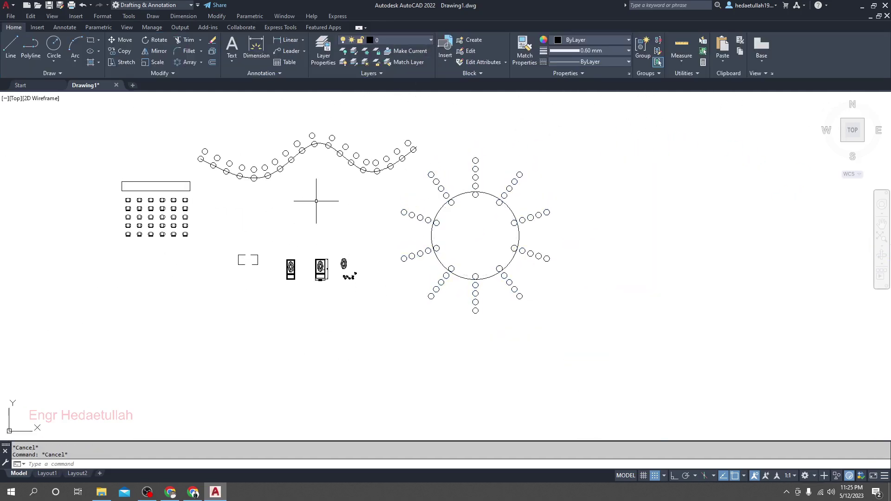